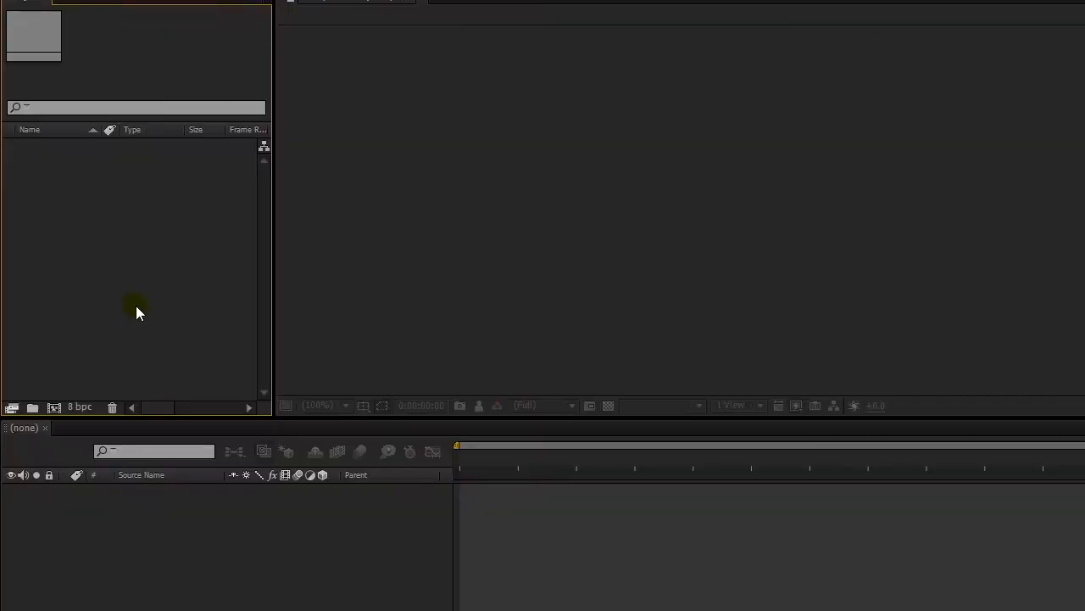
Step: Start a new composition named "Intro Video", unlock the aspect ratio and set the height to 822 px
right_click(80, 269)
left_click(129, 303)
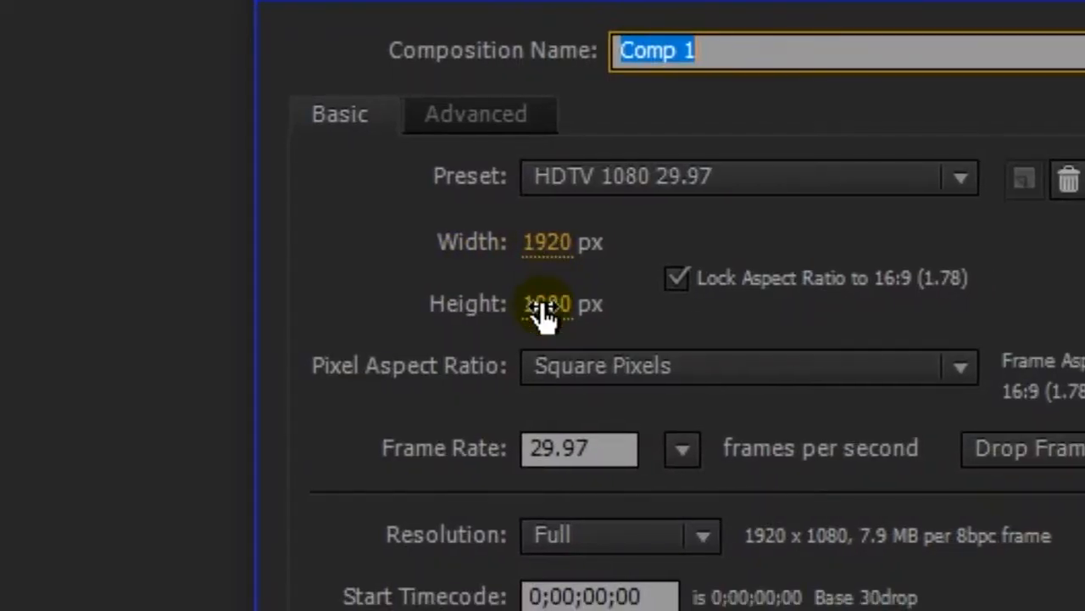
left_click(580, 276)
left_click(630, 277)
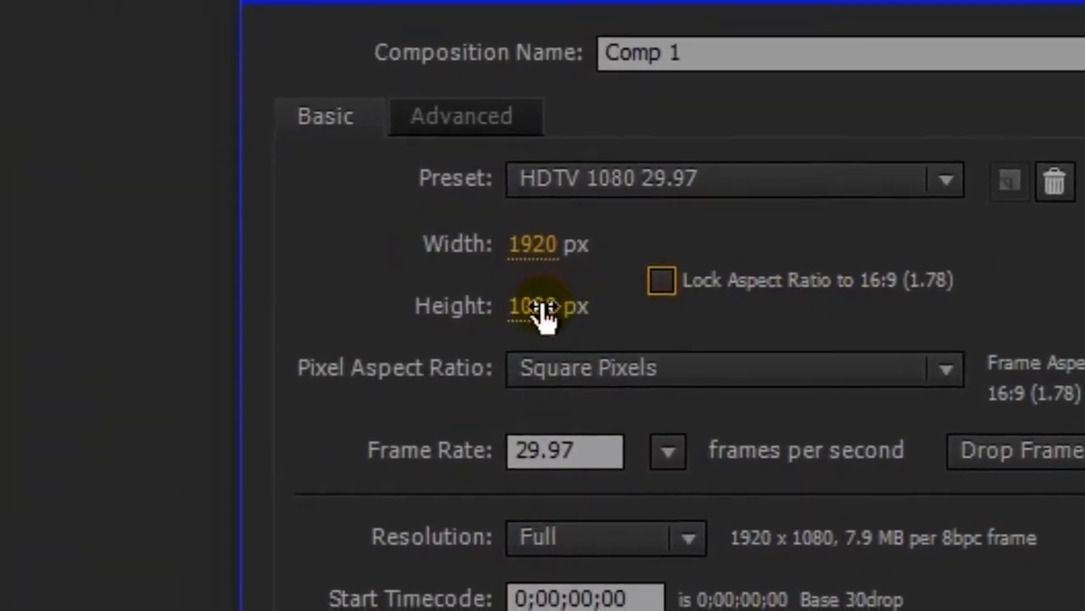
left_click(373, 302)
type("822")
left_click(632, 13)
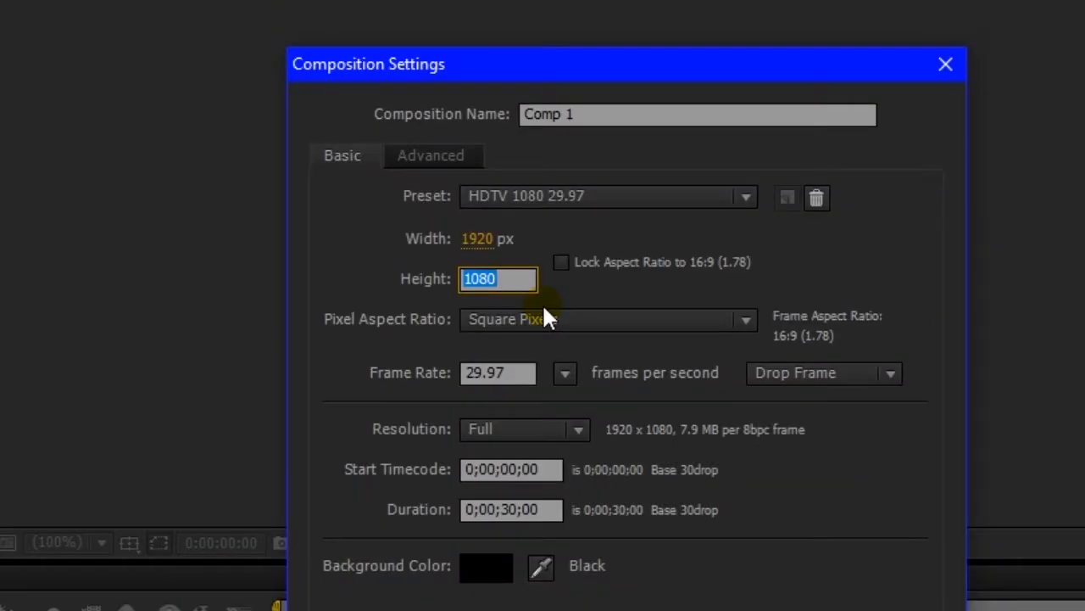
type("822")
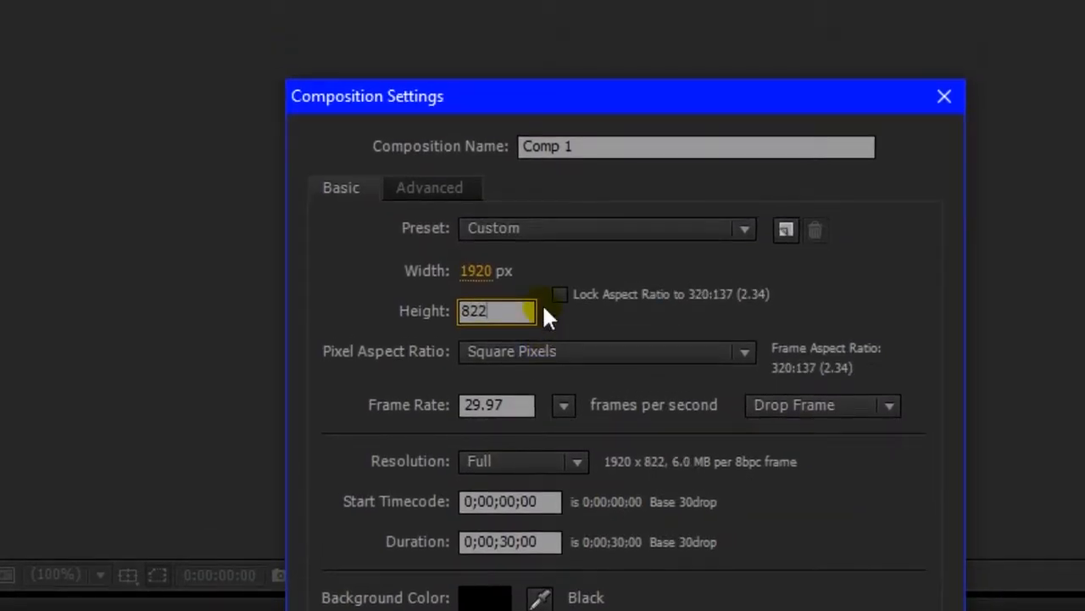
left_click_drag(543, 149, 349, 154)
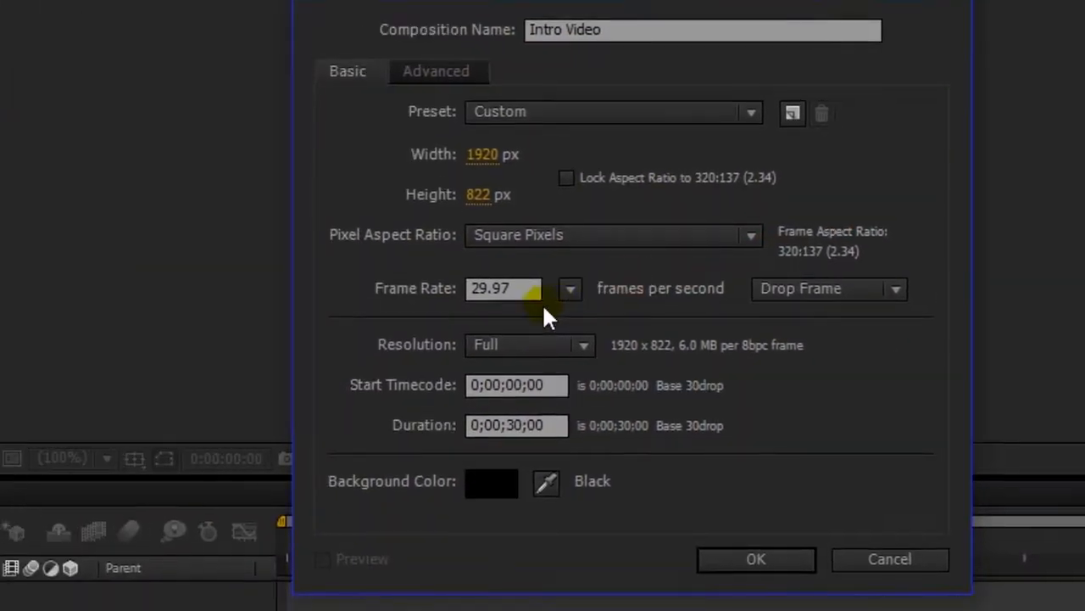
Step: Set the composition's frame rate to 24 fps and its duration to 0:00:15:00, and create it
left_click(505, 289)
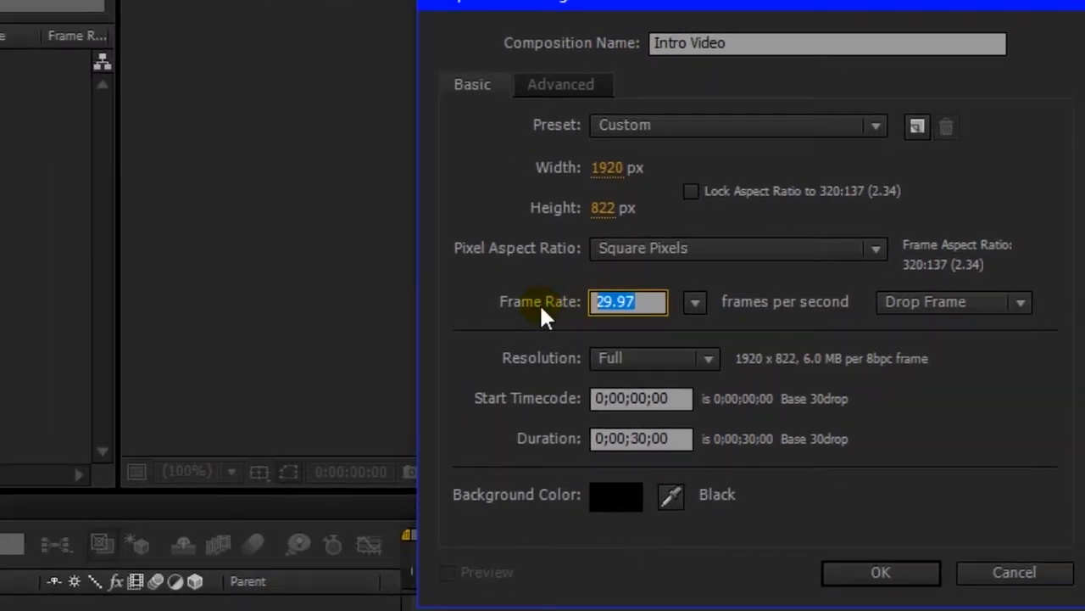
type("24")
left_click(747, 445)
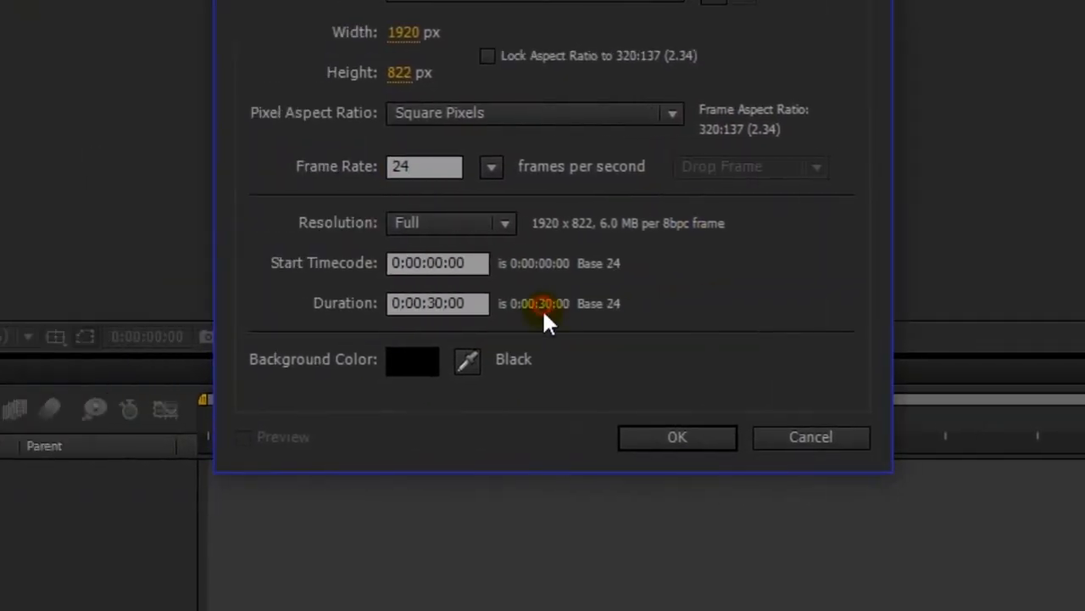
left_click(443, 303)
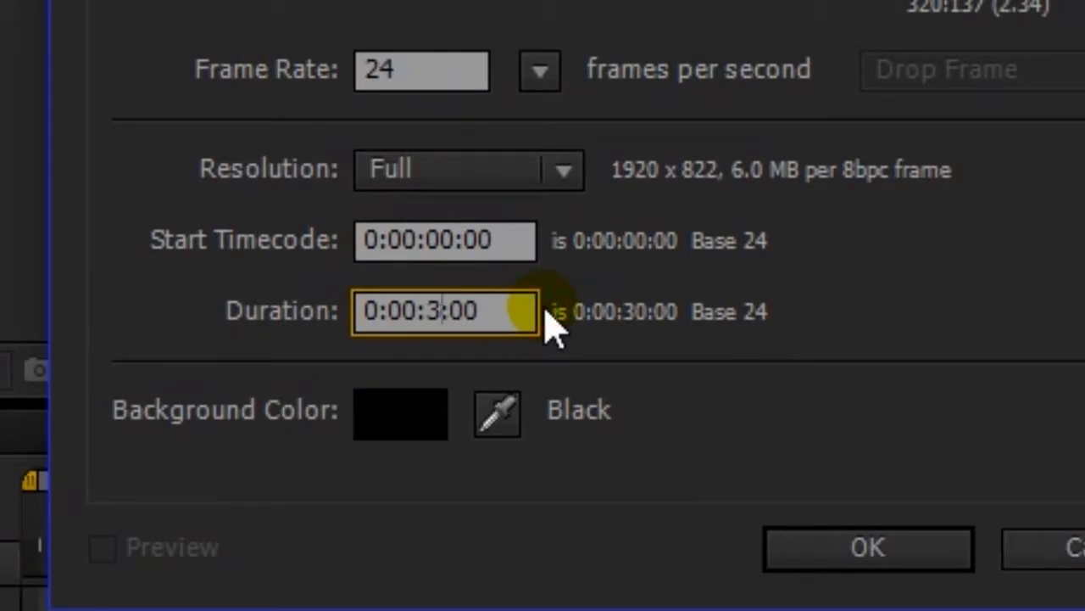
key("BackSpace")
type("15")
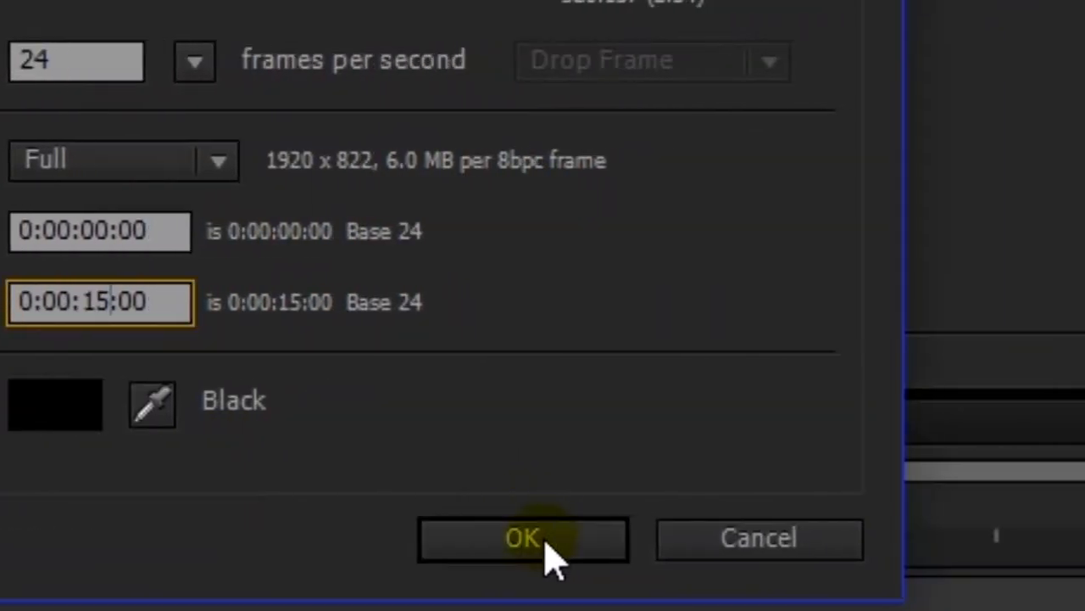
left_click(534, 539)
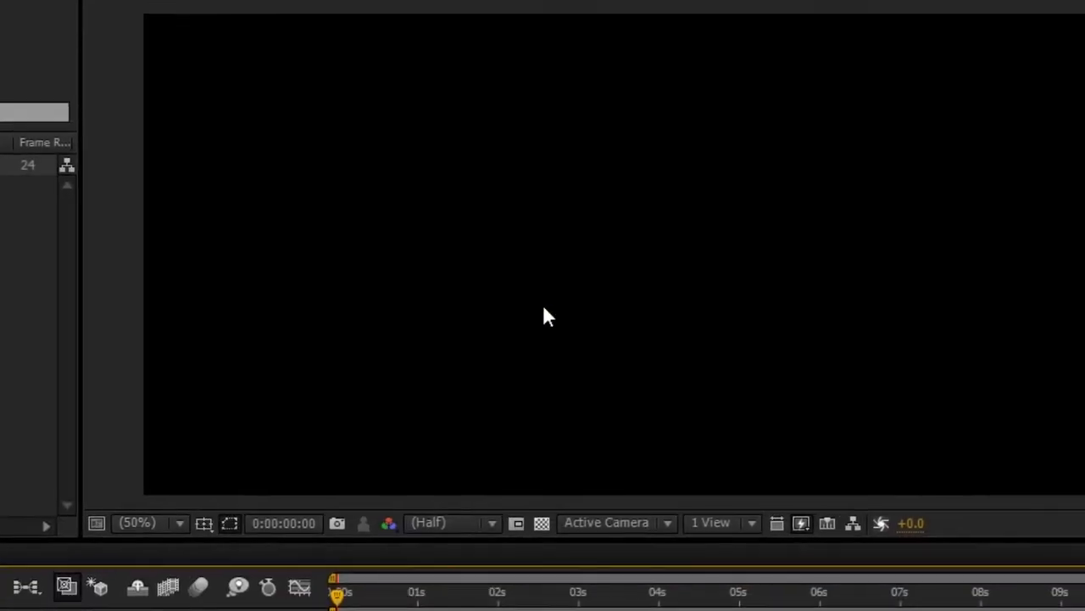
Step: Add a composition-sized solid layer in dark blue to the Intro Video composition
scroll(634, 123, "down", 2)
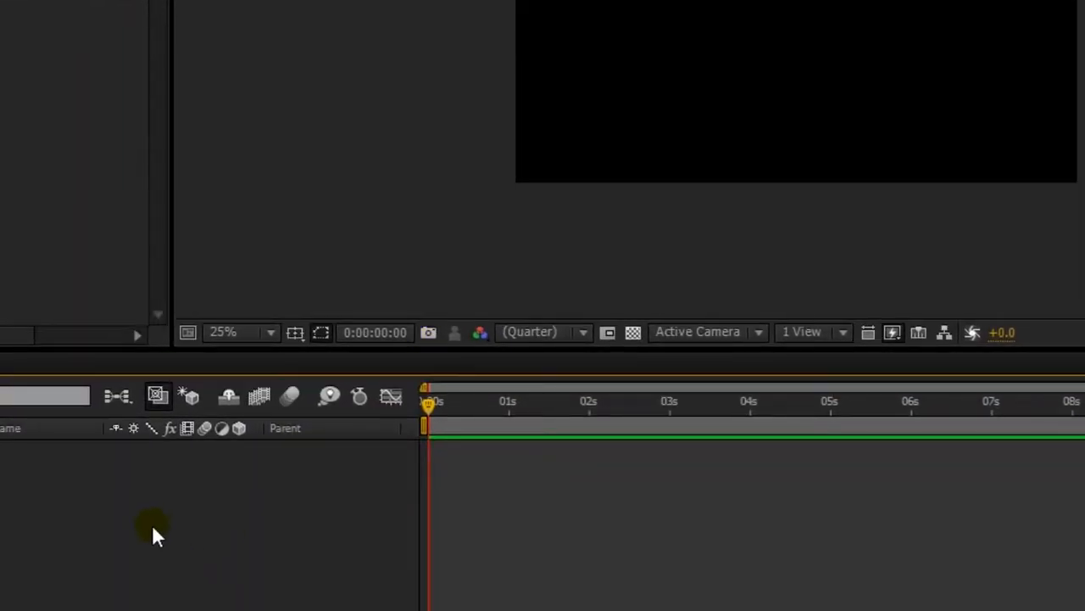
right_click(152, 524)
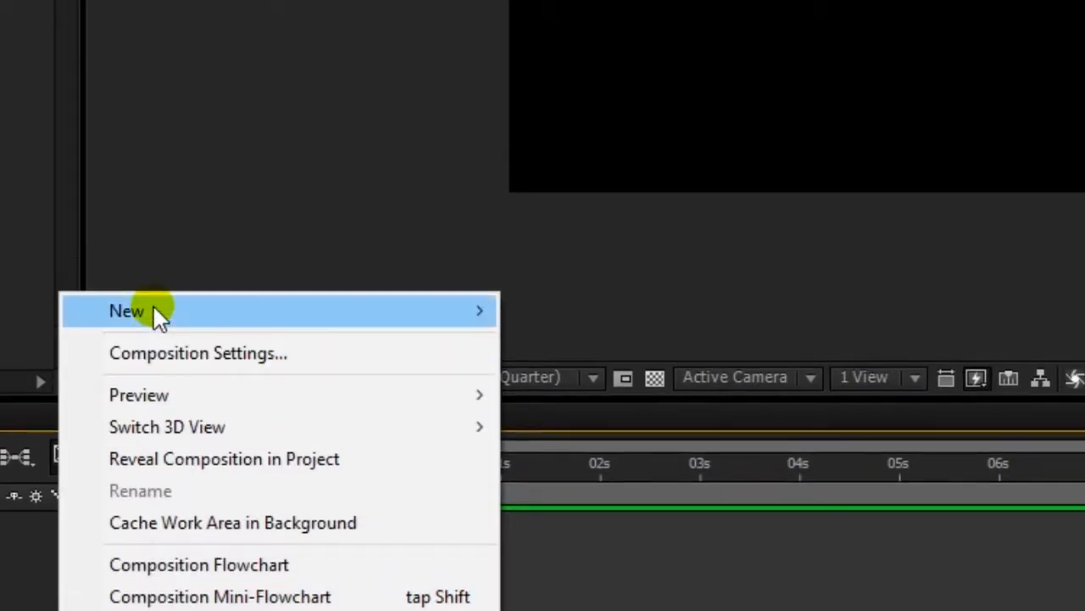
mouse_move(177, 275)
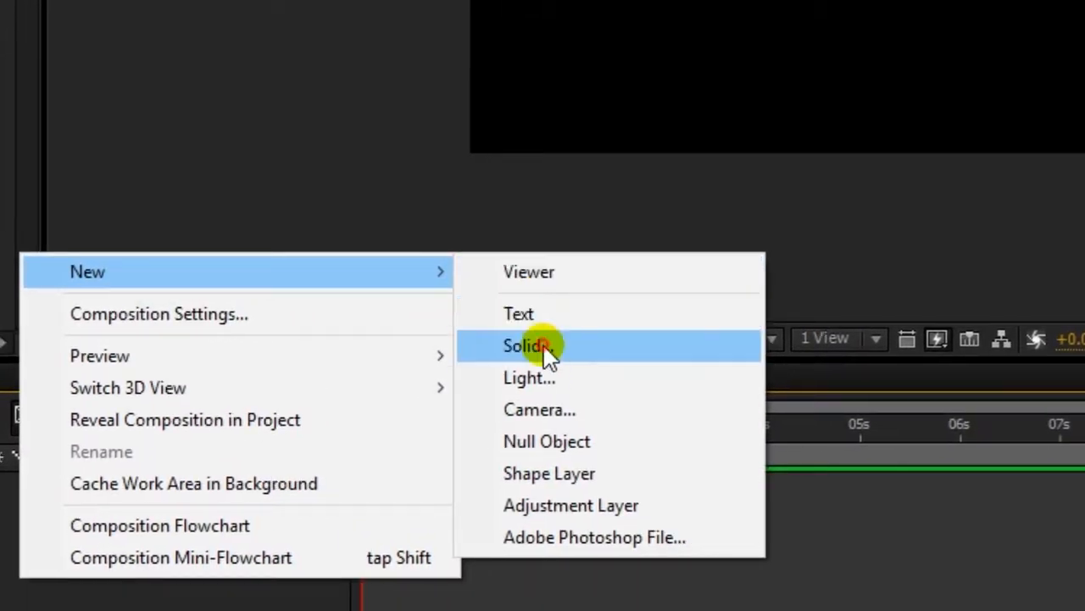
left_click(545, 348)
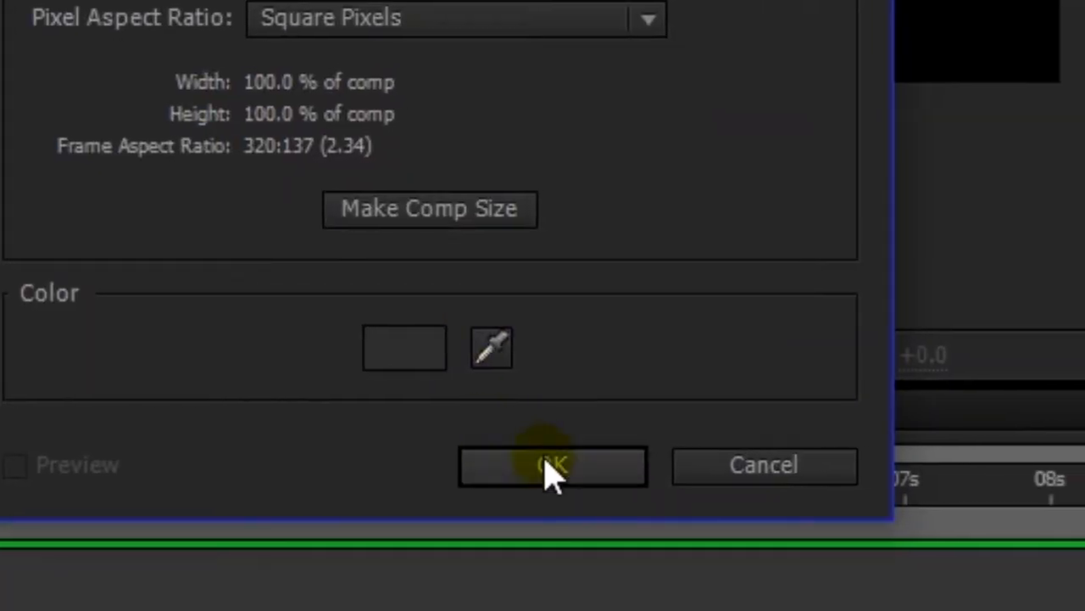
left_click(493, 349)
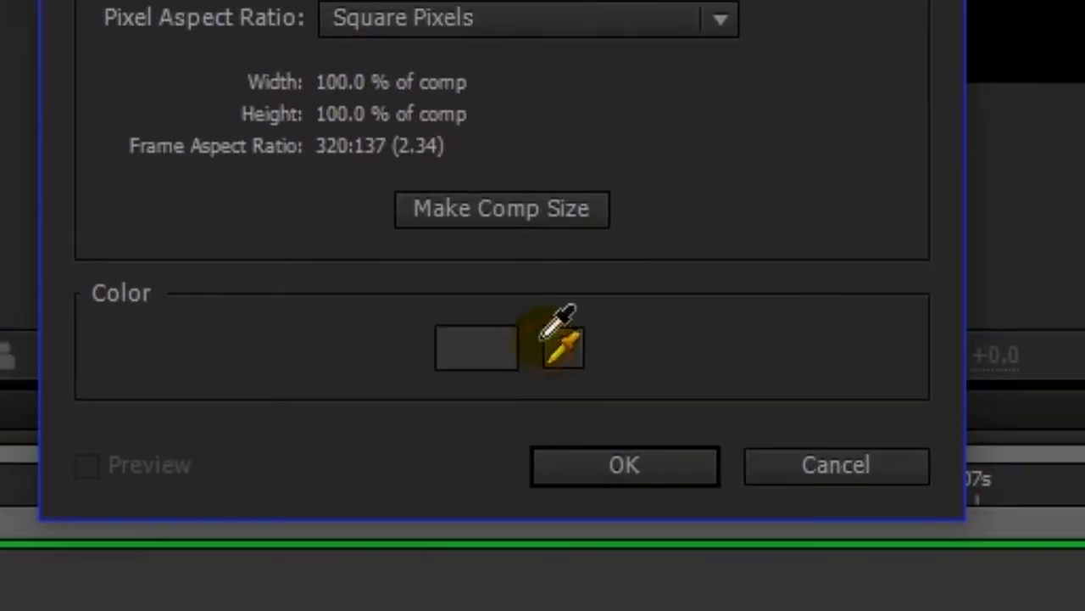
left_click(488, 354)
left_click(543, 356)
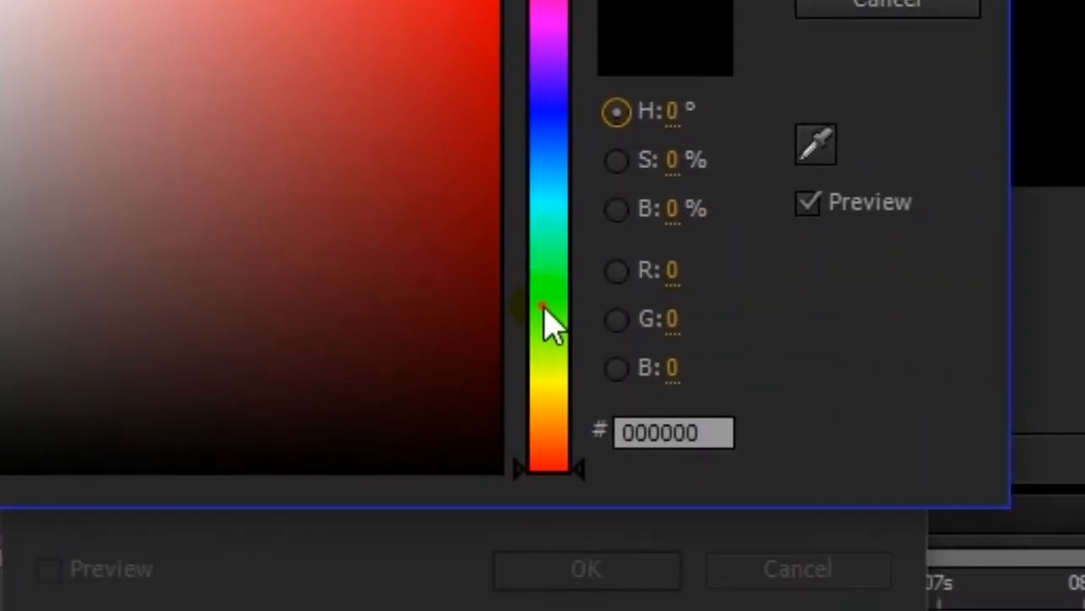
left_click_drag(547, 310, 546, 310)
left_click(545, 292)
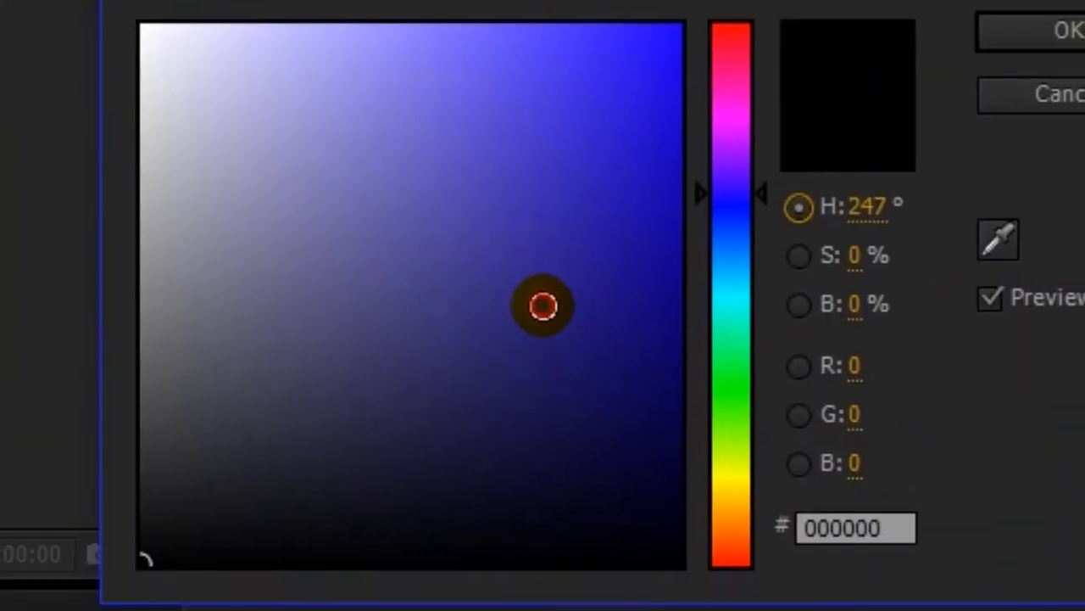
left_click(362, 462)
left_click(548, 341)
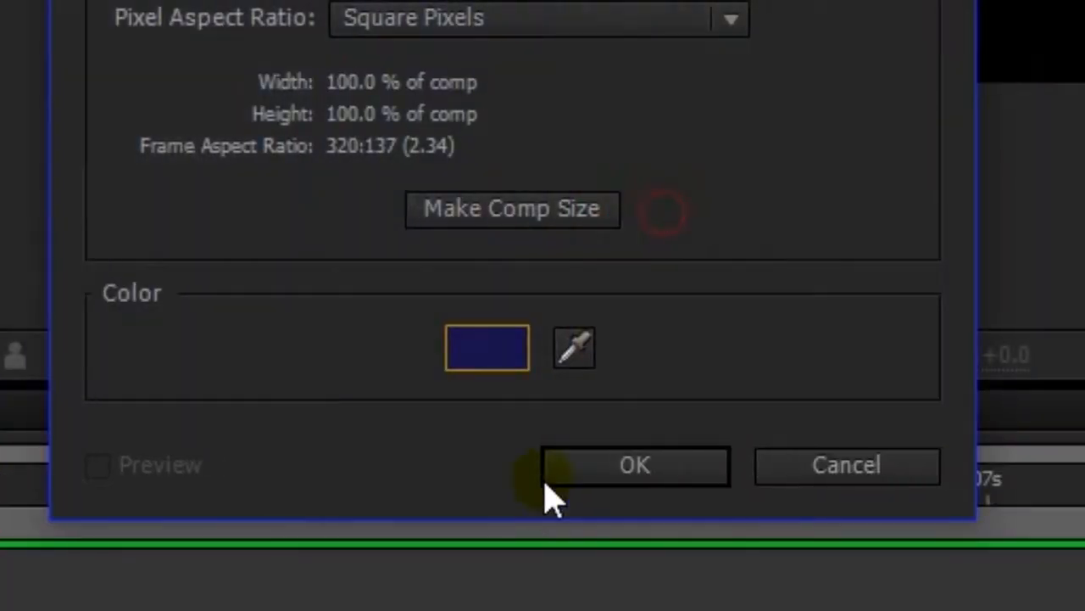
left_click(593, 466)
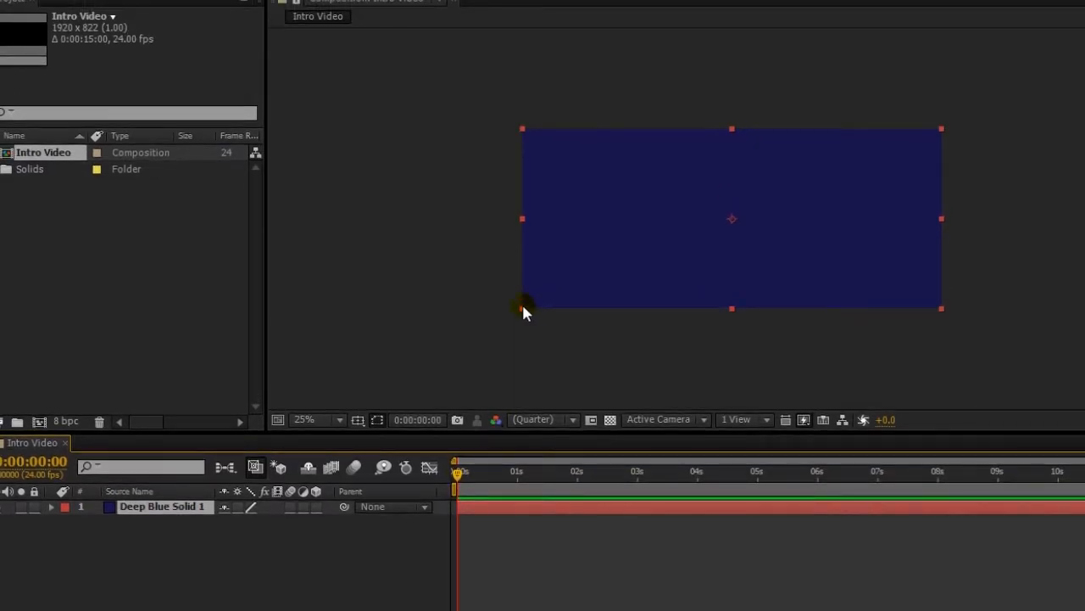
Step: Enlarge the blue solid so its edges extend beyond the composition frame on all sides
left_click_drag(522, 215, 478, 262)
left_click_drag(478, 312, 472, 306)
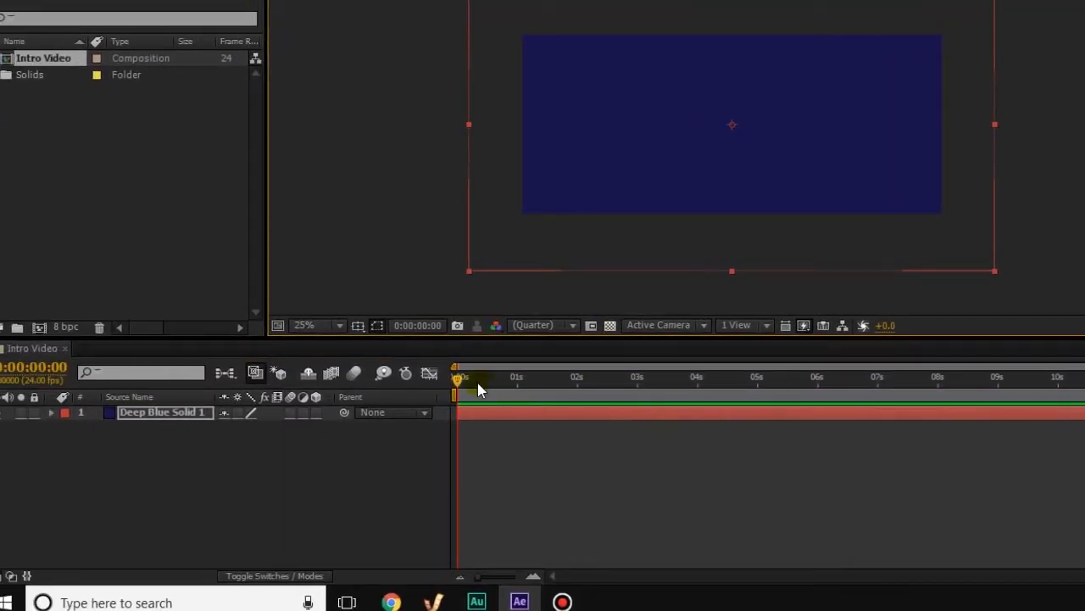
mouse_move(490, 379)
left_mouse_down()
mouse_move(551, 373)
mouse_move(474, 391)
left_mouse_up()
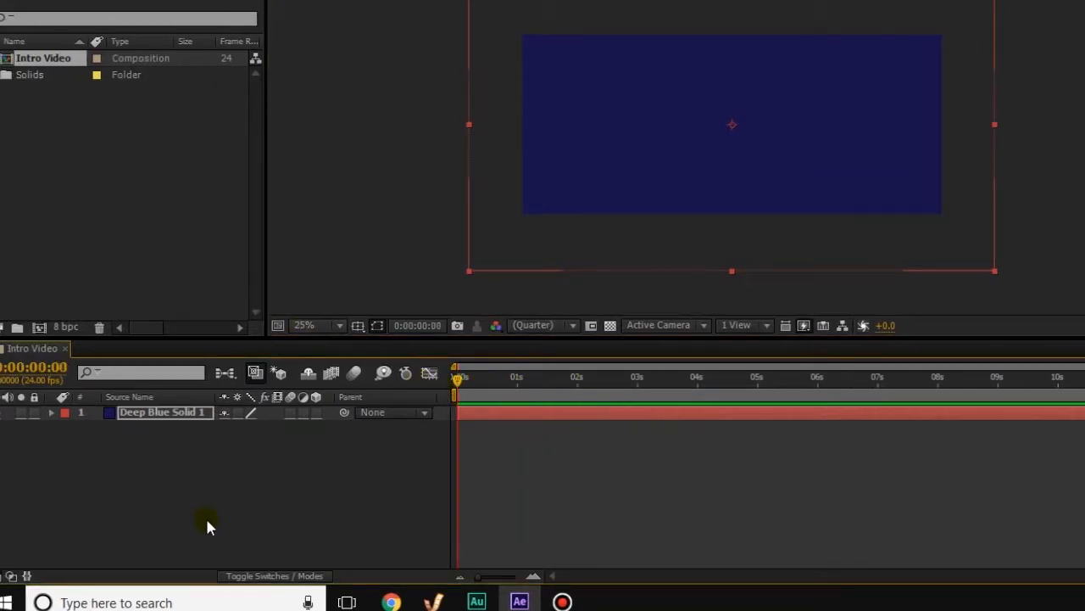
Step: Add a text layer reading "VFX Tutorial" above the blue solid
right_click(237, 483)
mouse_move(275, 308)
left_click(538, 318)
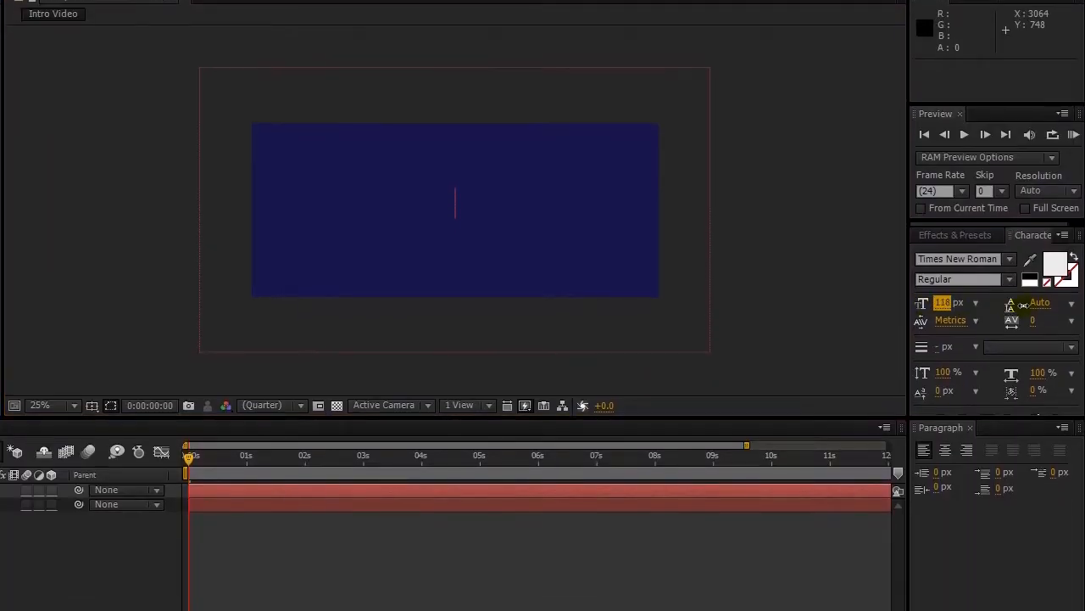
type("VFX Tutorial")
Step: Set the "VFX Tutorial" text's font to Adobe Hebrew and its size to 176 px
left_click_drag(585, 202, 447, 212)
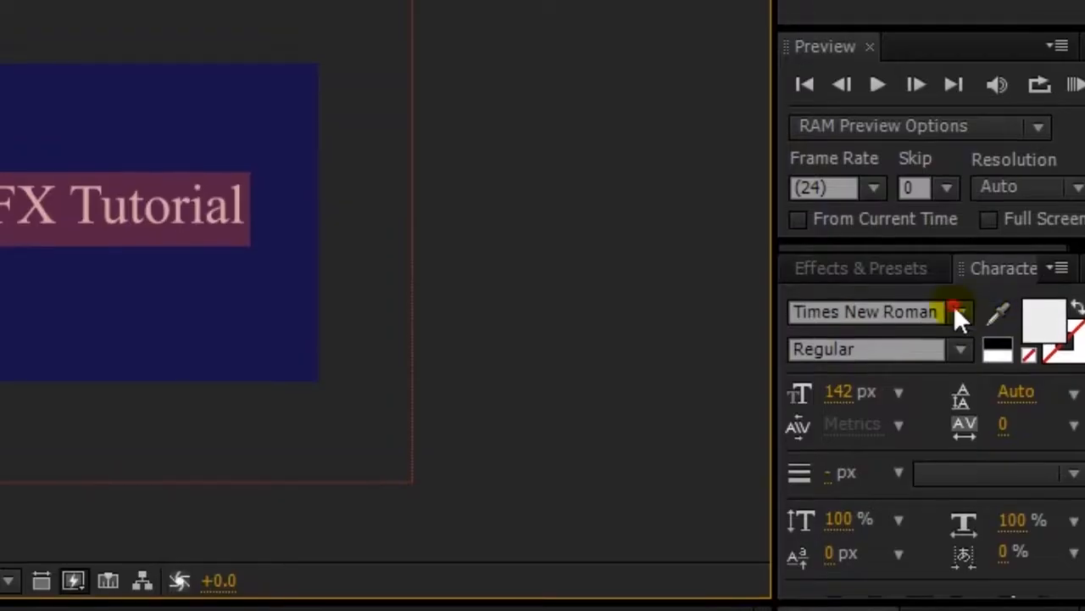
left_click(1009, 259)
scroll(935, 379, "down", 5)
left_click(896, 443)
left_click(961, 73)
scroll(894, 501, "up", 5)
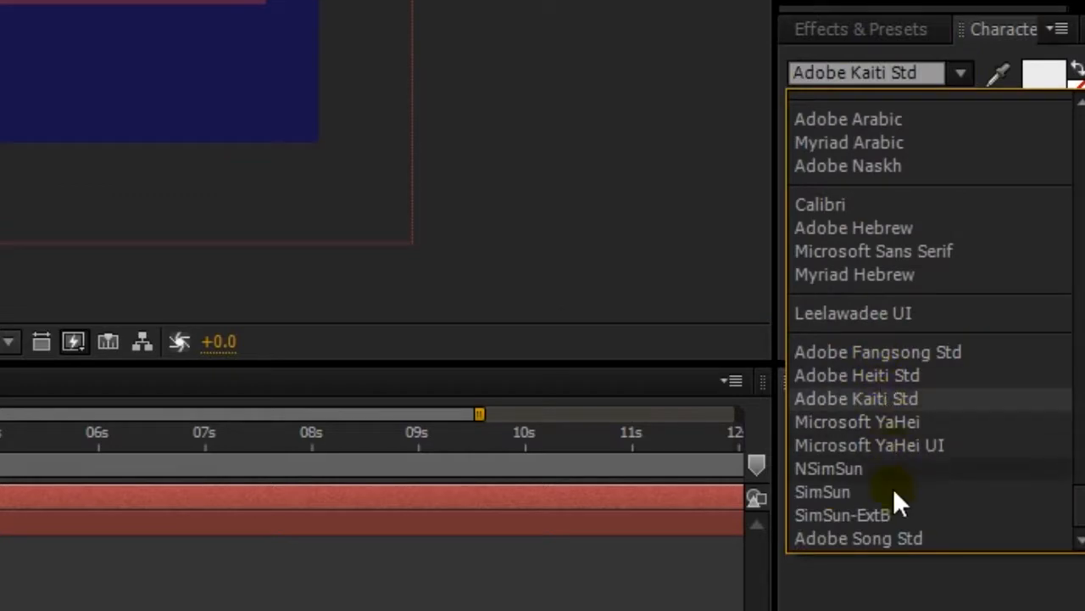
scroll(893, 412, "down", 5)
left_click(860, 363)
left_click_drag(840, 302, 937, 306)
left_click(526, 560)
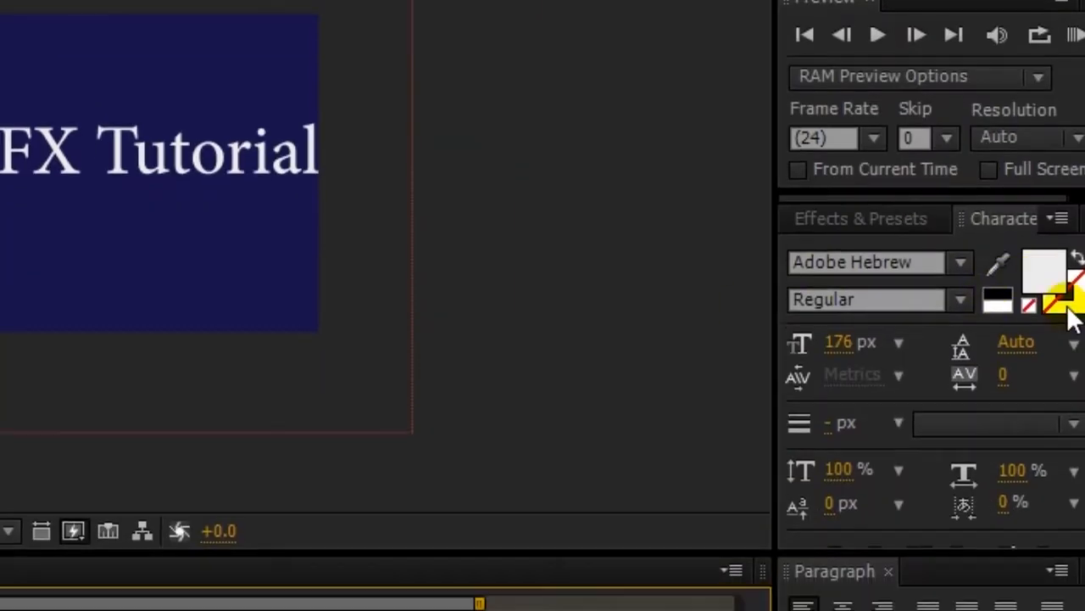
Step: Try to set a black text stroke about 79 px wide
double_click(1067, 265)
left_click_drag(107, 313, 107, 421)
left_click(177, 153)
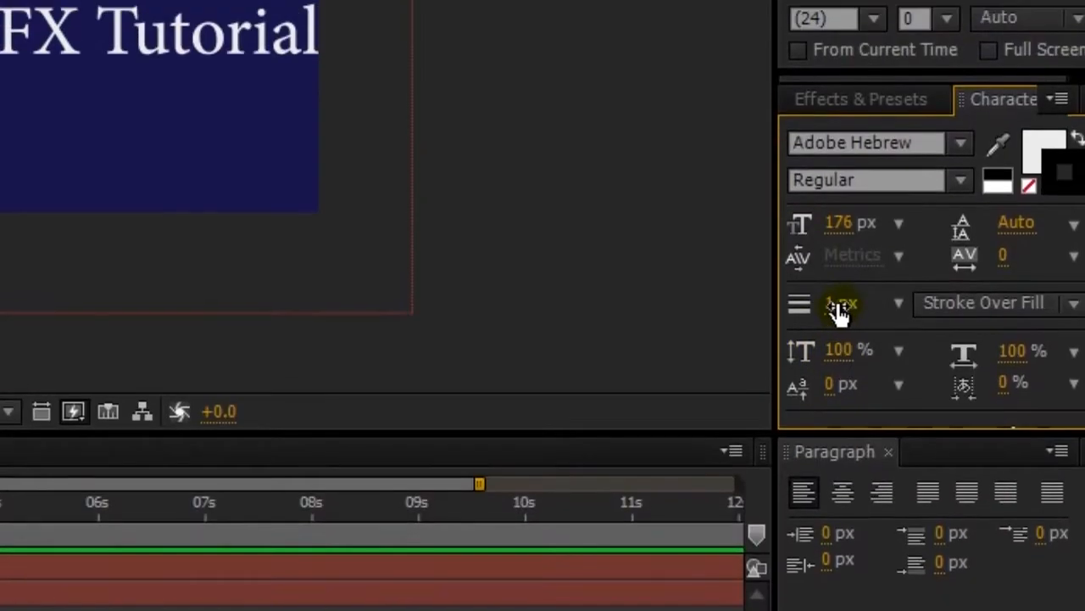
left_click_drag(838, 309, 956, 315)
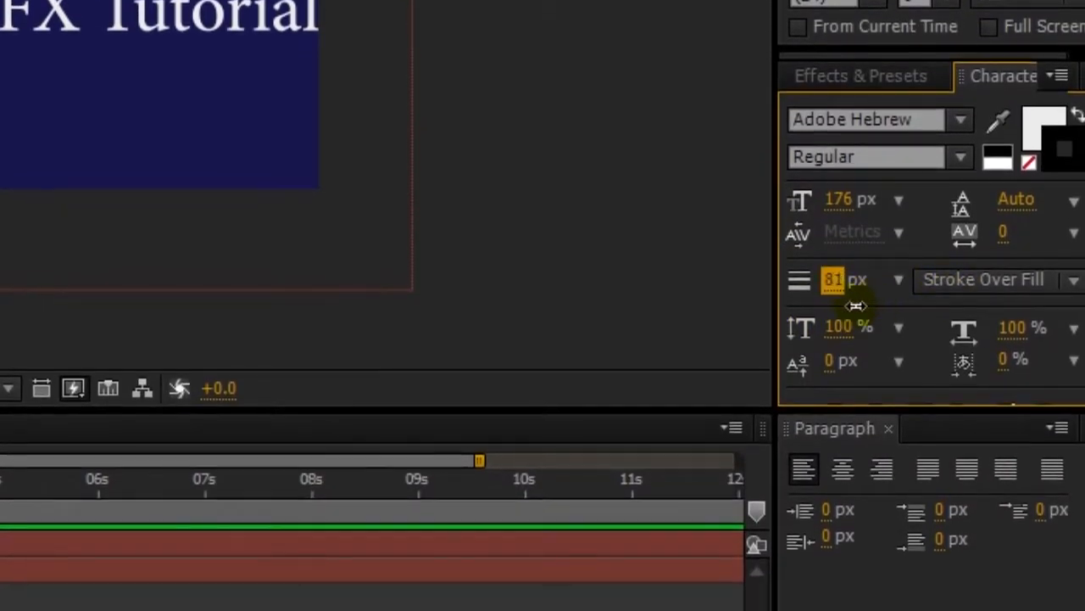
left_click(1041, 146)
key("Escape")
left_click_drag(835, 466, 851, 467)
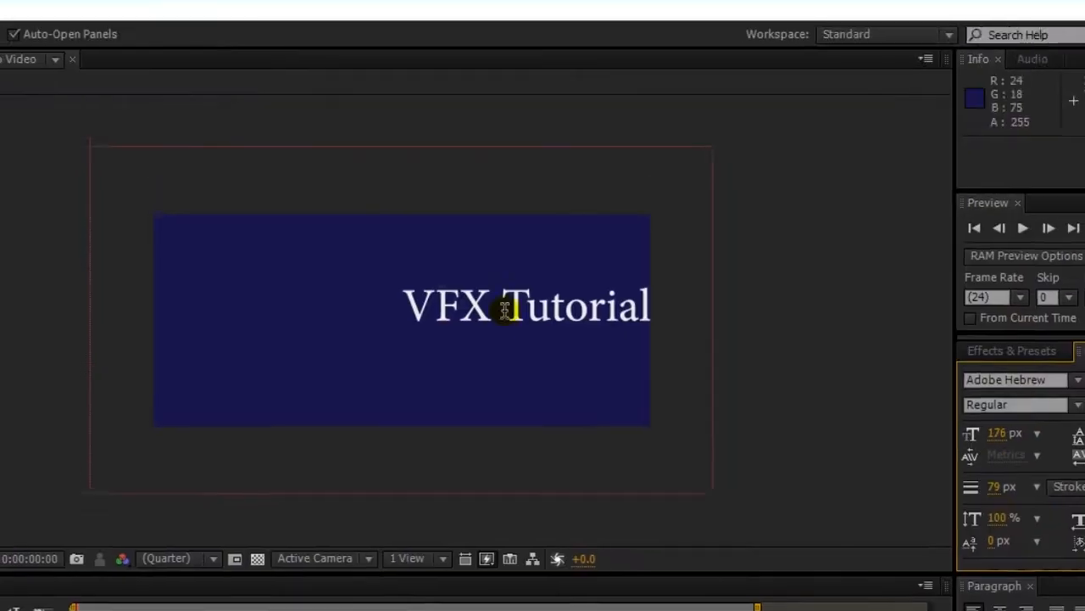
left_click(401, 307)
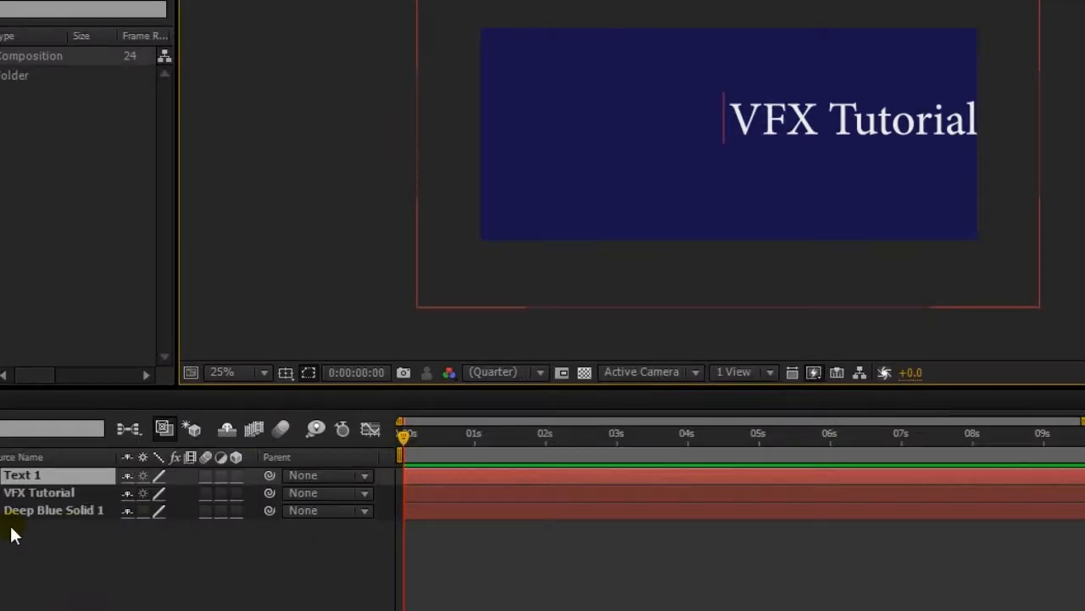
left_click(83, 474)
key("Delete")
Step: Give all of the "VFX Tutorial" text a black stroke 8 px wide
left_click(61, 478)
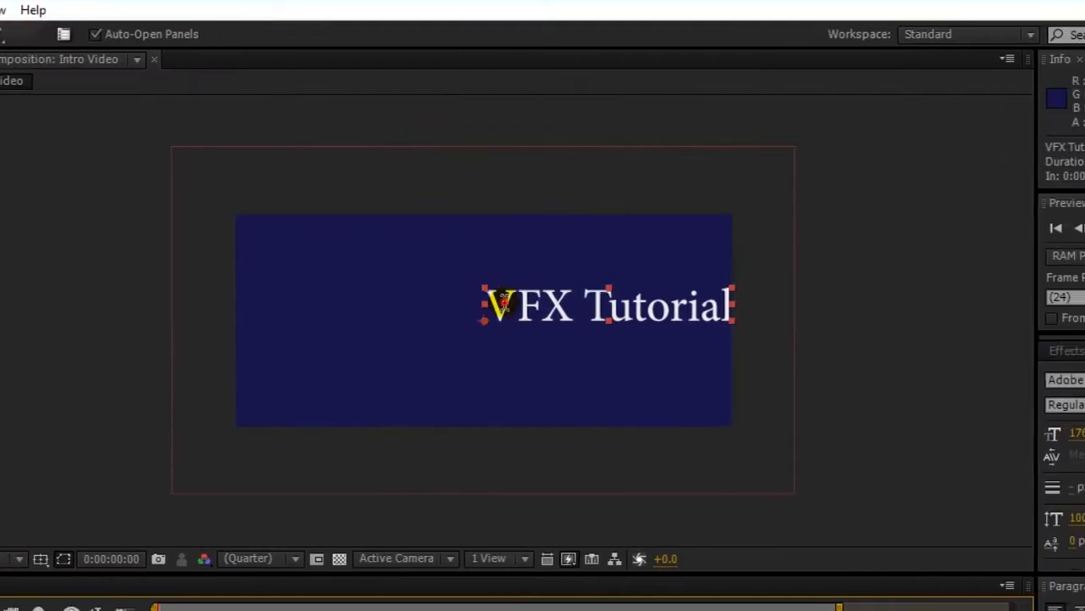
left_click_drag(730, 119, 978, 122)
left_click(1082, 343)
left_click_drag(341, 416, 359, 504)
left_click(544, 241)
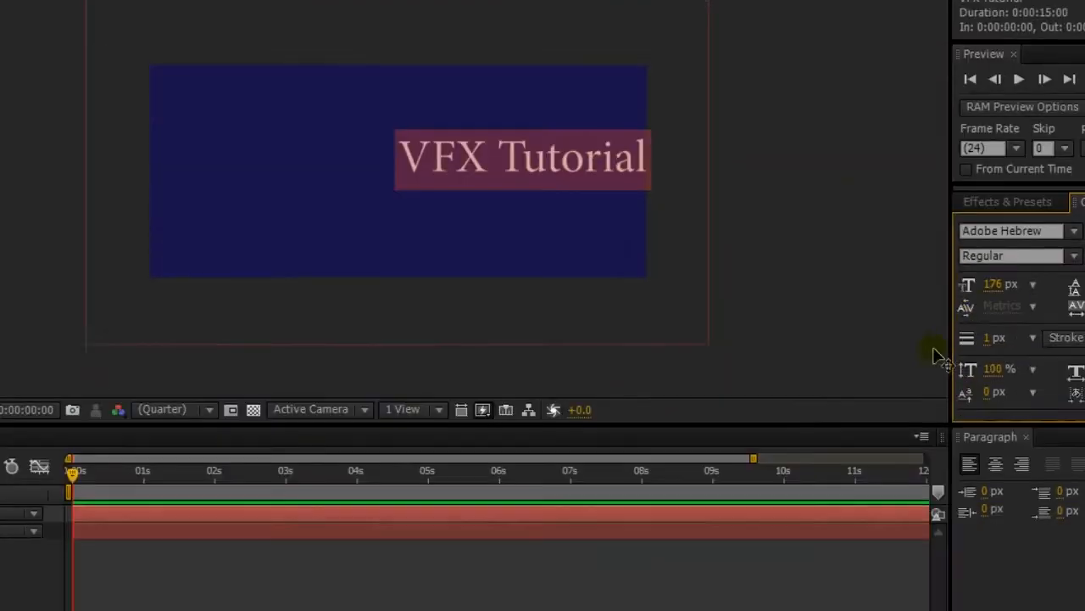
left_click_drag(988, 338, 1003, 338)
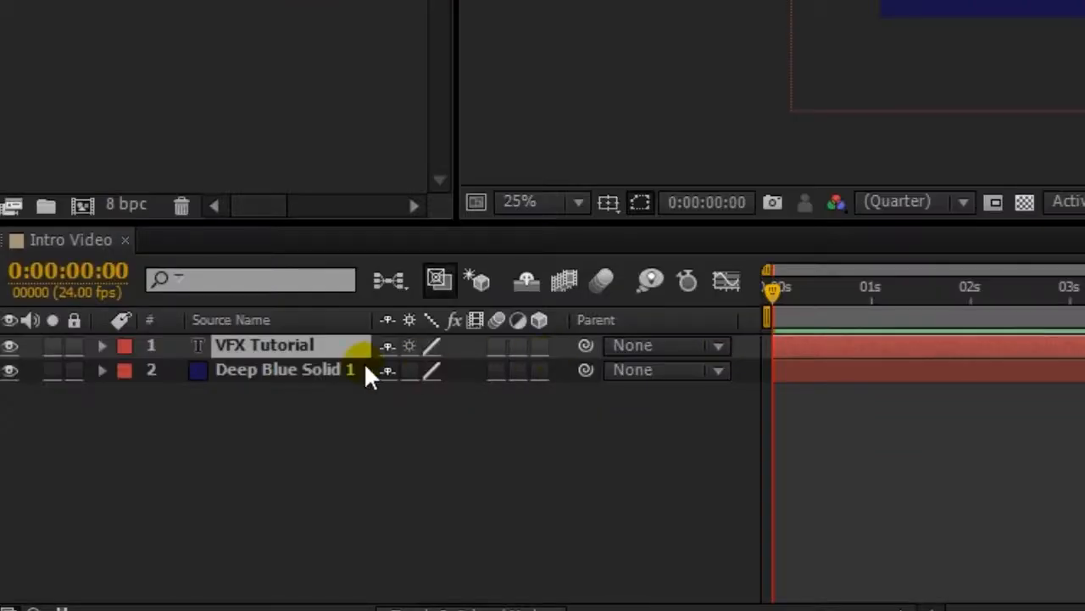
Step: Make the "VFX Tutorial" text layer a 3D layer and display its transform properties
left_click(538, 346)
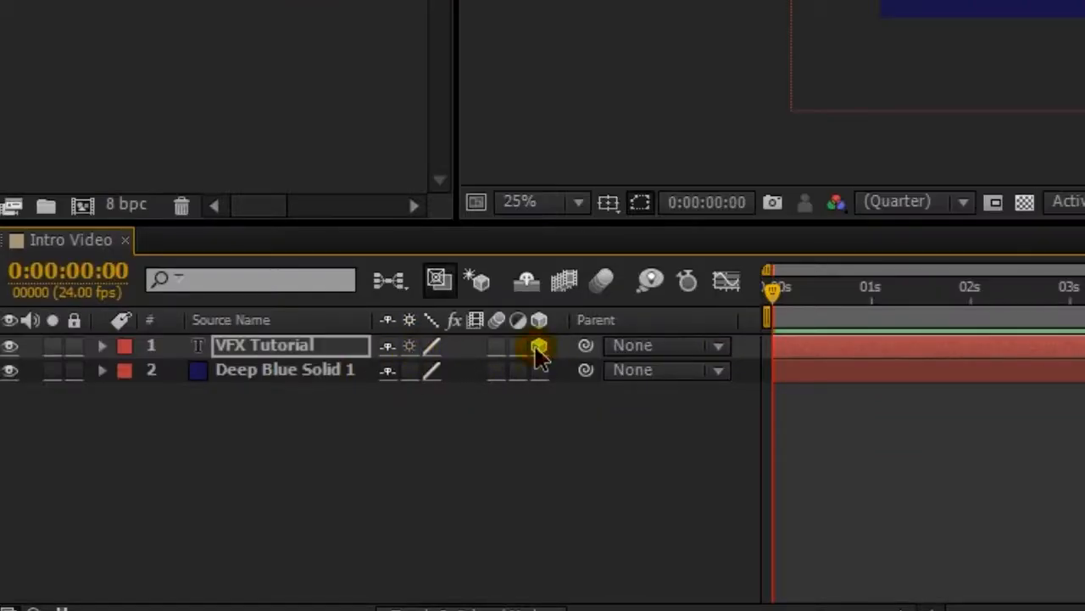
left_click(239, 344)
key("t")
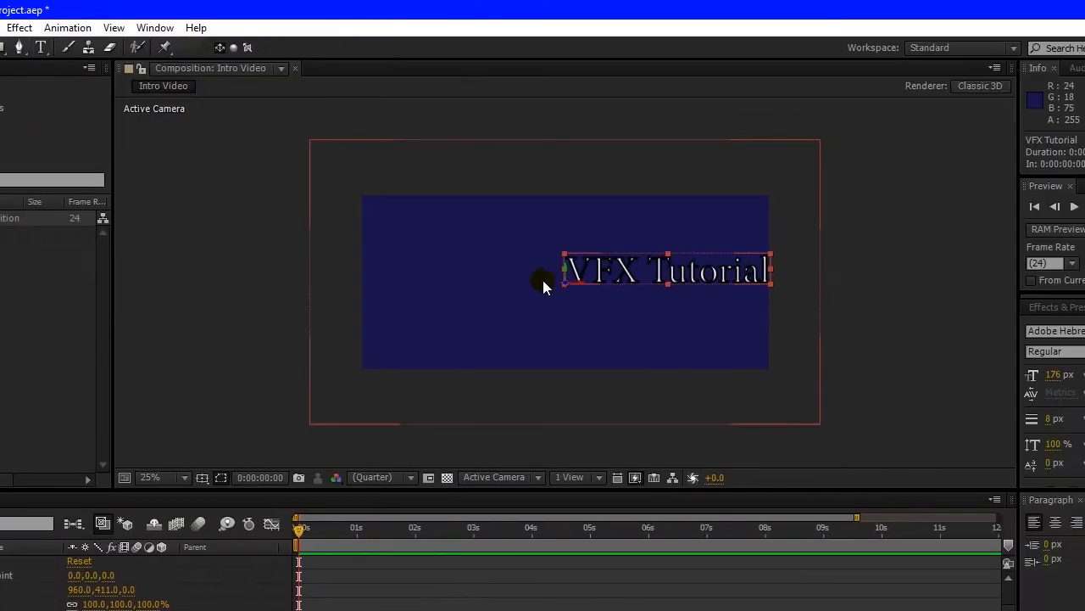
Step: Enlarge the text to a scale of about 148 by 183 percent and move it to about position 340, 547, near the frame's center
mouse_move(725, 101)
left_mouse_down()
mouse_move(707, 89)
mouse_move(727, 95)
left_mouse_up()
left_click_drag(543, 248, 542, 247)
left_click_drag(603, 261, 471, 290)
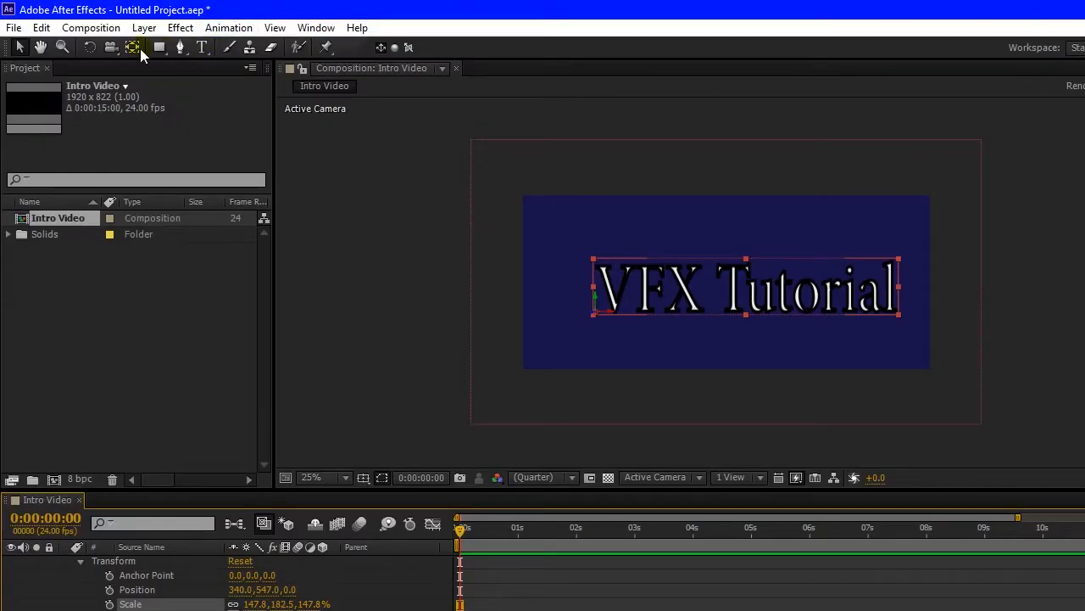
Step: Rotate the "VFX Tutorial" text in 3D to an orientation of about 324, 334, 328 degrees so it slants upward
left_click(91, 48)
left_click_drag(557, 254, 543, 315)
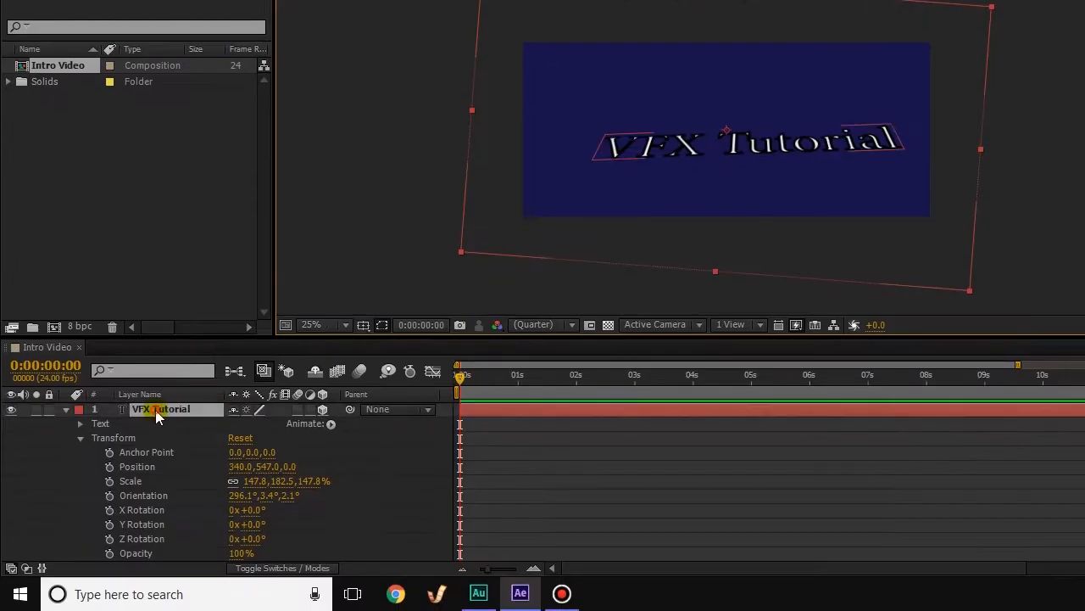
left_click_drag(815, 144, 815, 132)
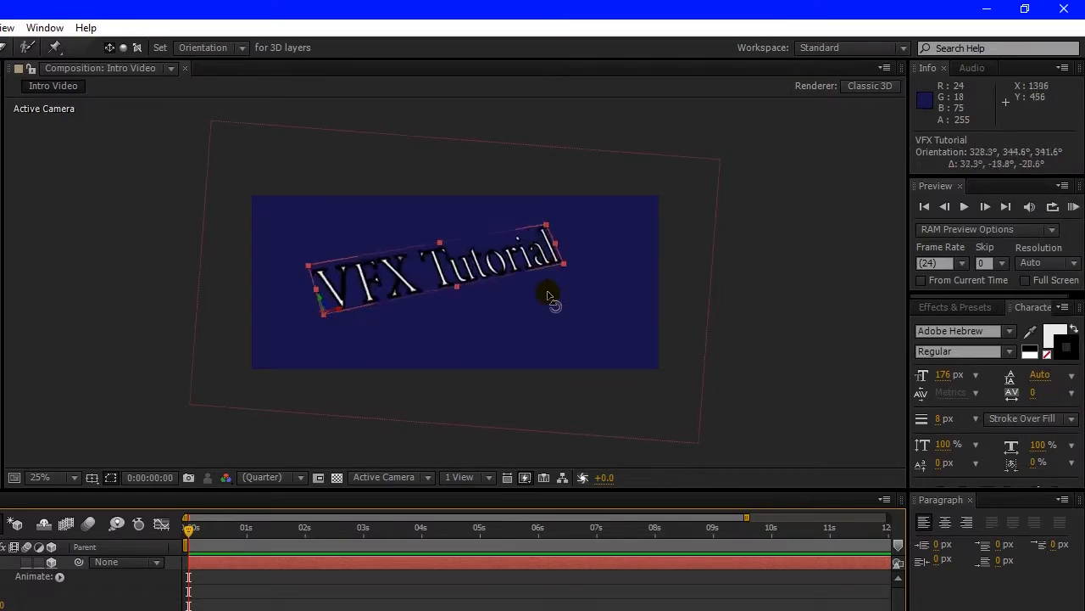
left_click_drag(548, 295, 529, 298)
left_click(12, 48)
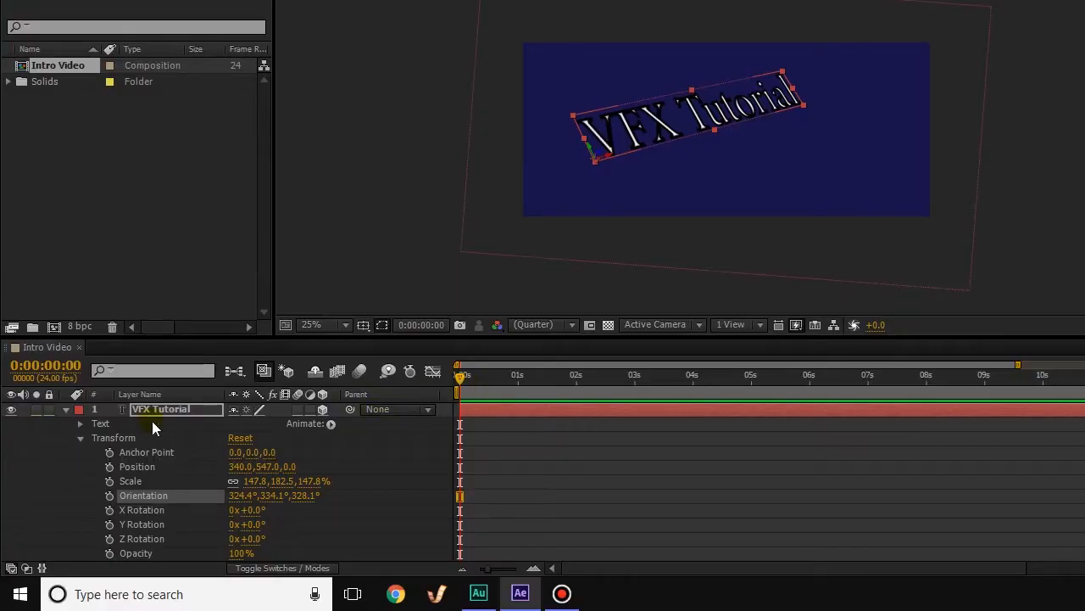
Step: Animate the text's position with eased keyframes, from about -1526, 1359 off-frame at 0 s to about 2120, -59 off-frame at 3 s
scroll(127, 433, "down", 1)
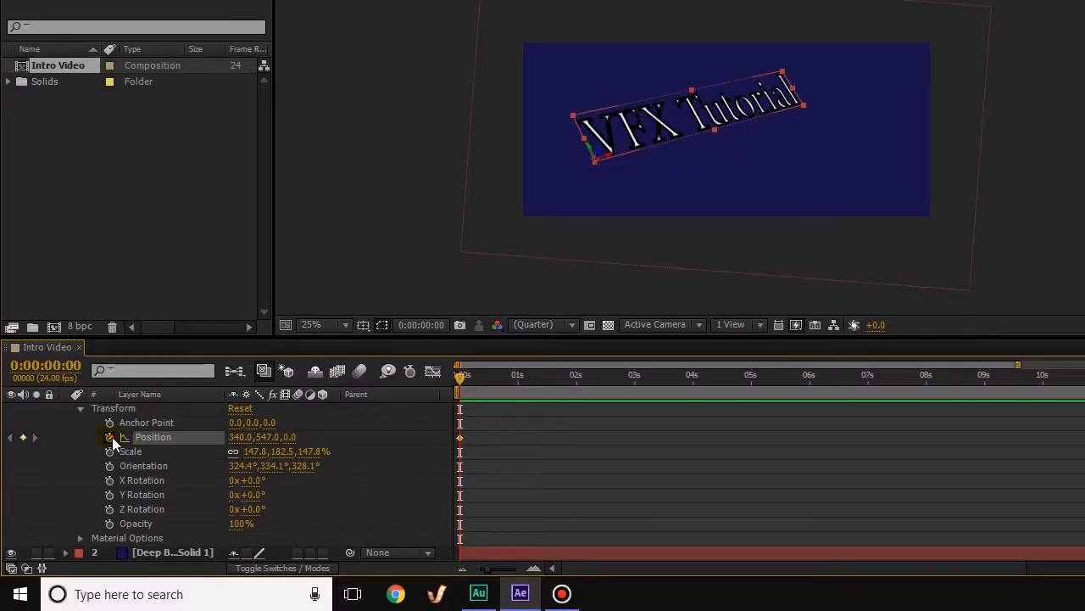
left_click_drag(706, 116, 671, 150)
left_click_drag(488, 376, 617, 380)
left_click_drag(544, 382, 529, 380)
left_click_drag(561, 163, 768, 84)
left_click_drag(530, 381, 560, 378)
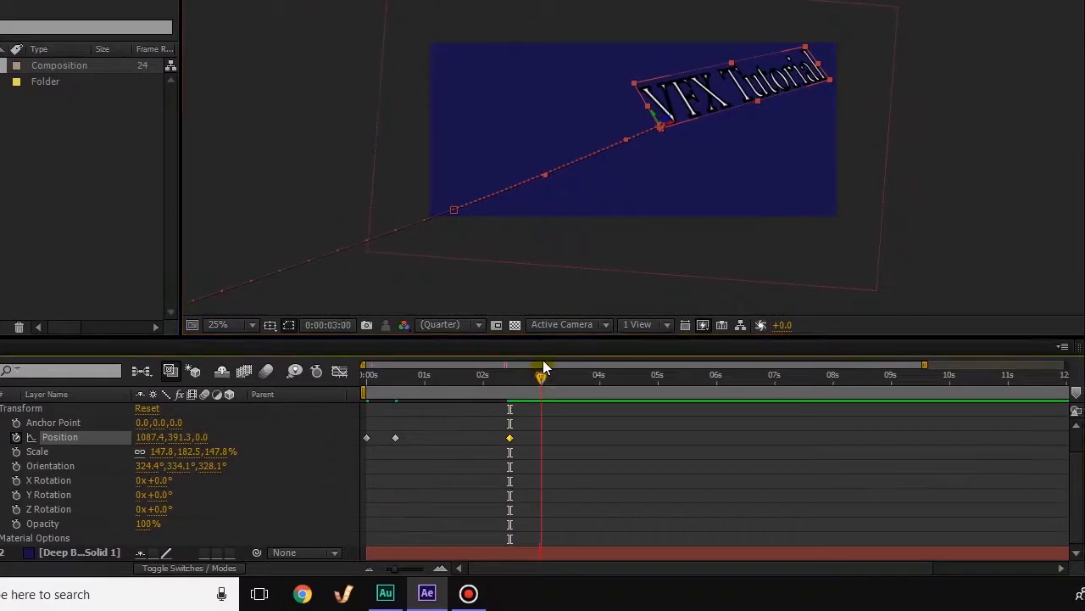
left_click_drag(728, 99, 919, 11)
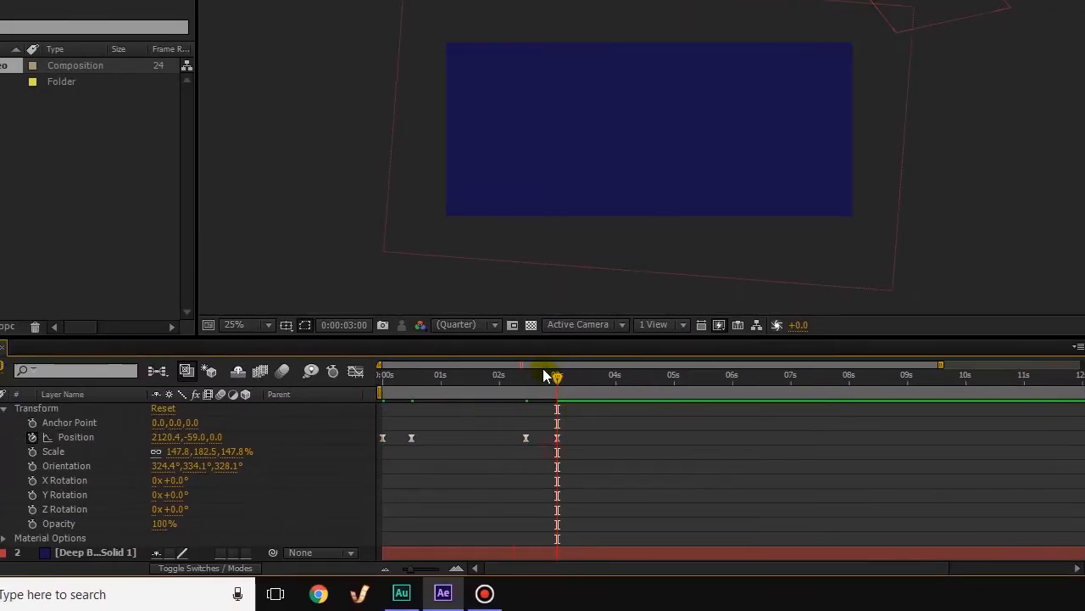
left_click_drag(363, 529, 232, 532)
left_click(452, 392)
scroll(147, 462, "up", 1)
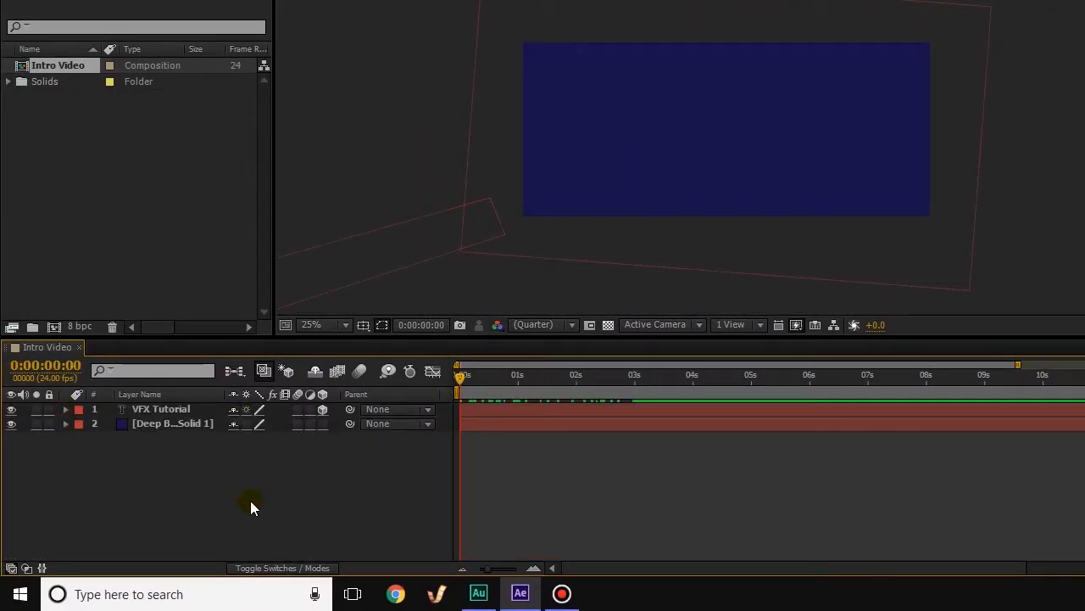
Step: Import wallpaper_2Kp.png from the Important Stuff folder on the E: drive
left_click(175, 246)
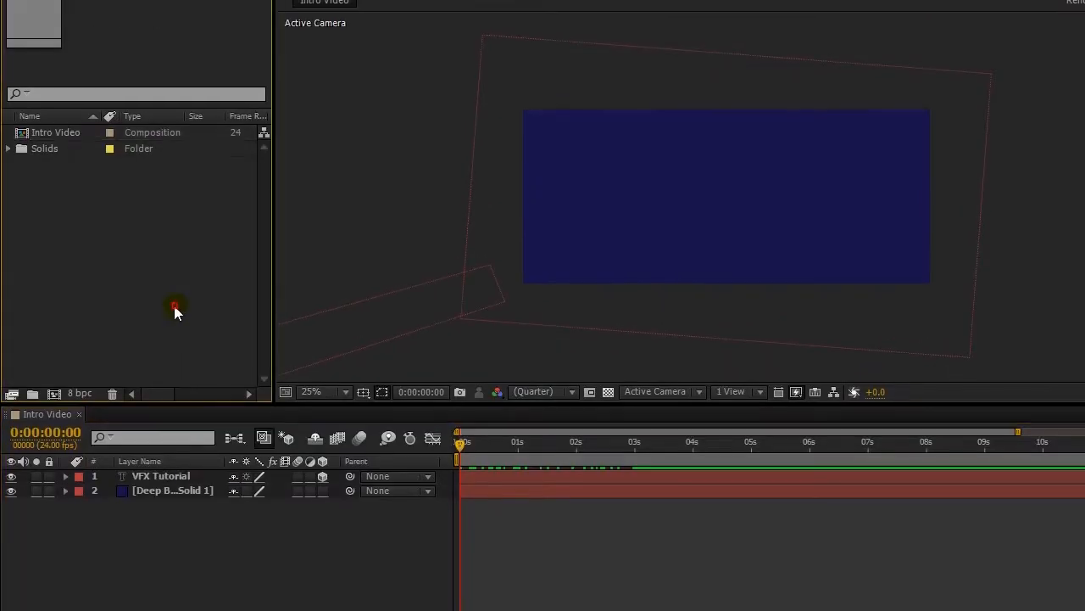
double_click(175, 312)
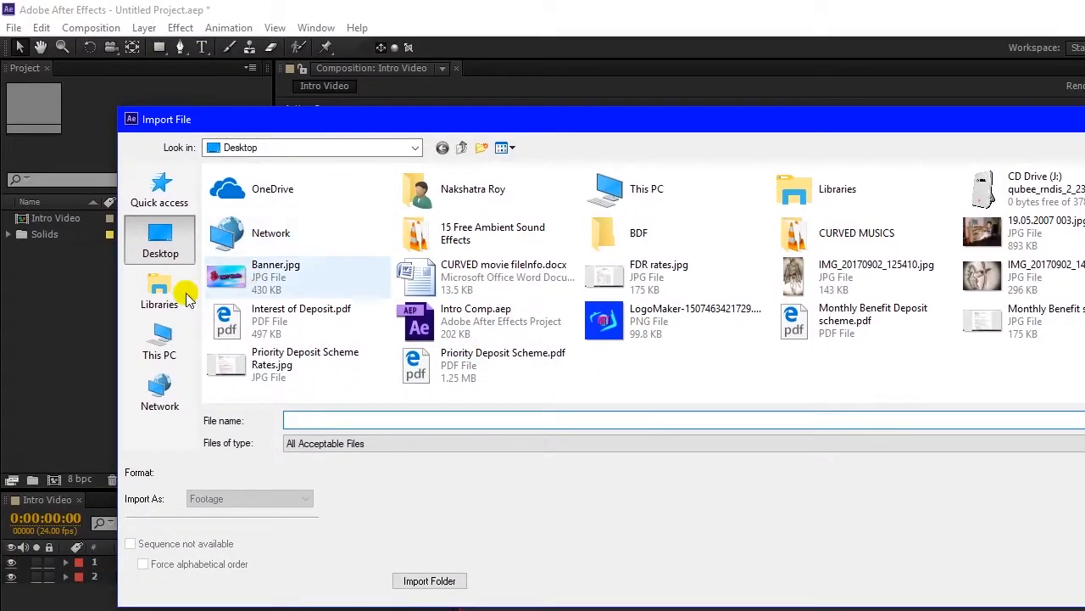
left_click(160, 326)
double_click(685, 297)
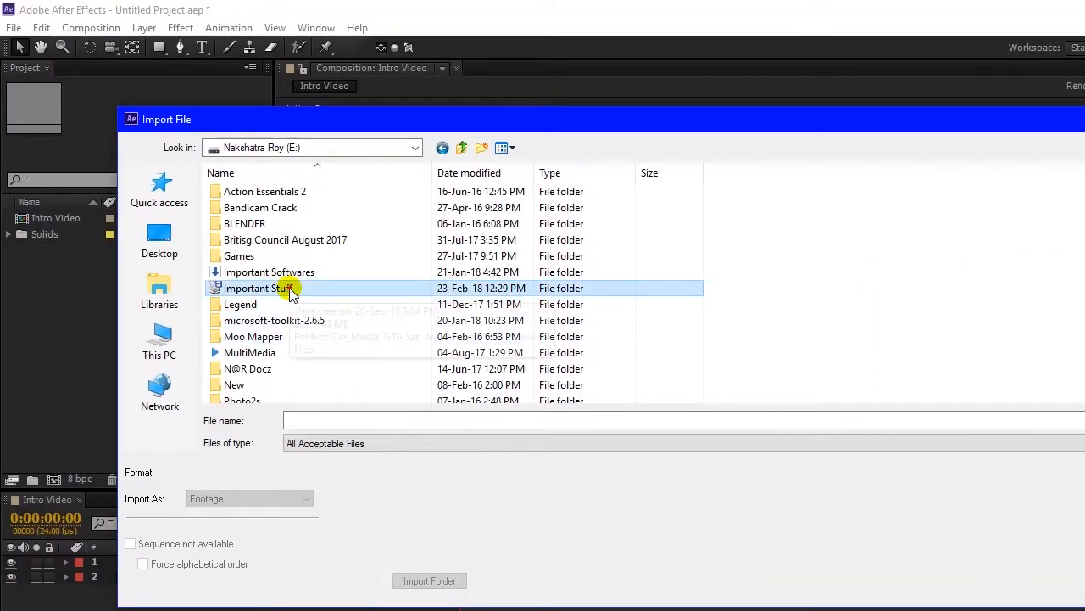
double_click(289, 270)
scroll(474, 318, "down", 4)
right_click(872, 248)
left_click(820, 301)
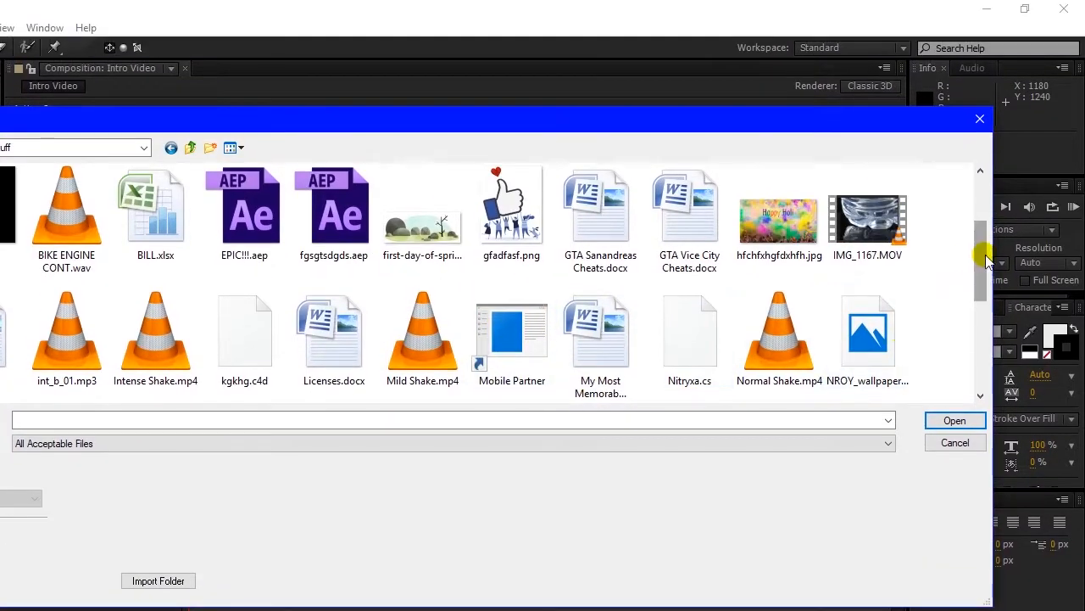
left_click_drag(982, 254, 979, 319)
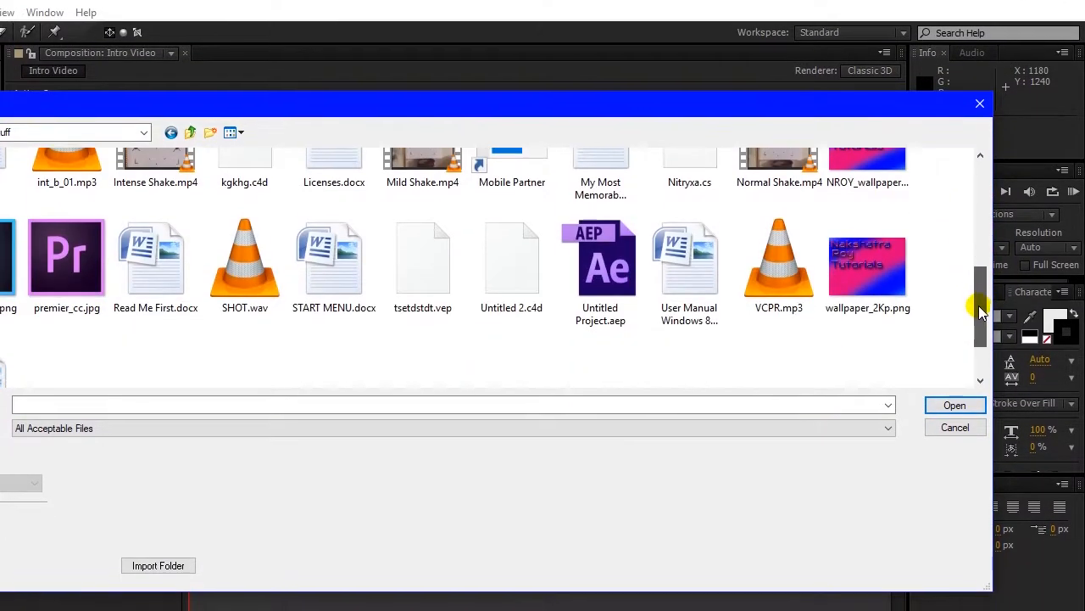
scroll(978, 312, "down", 1)
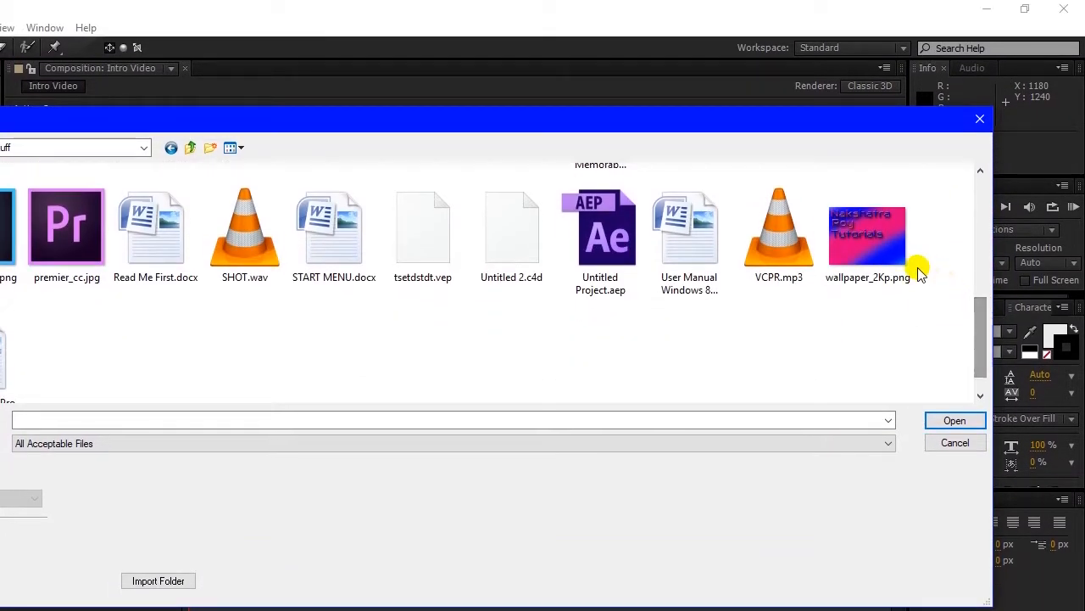
double_click(890, 254)
Step: Add wallpaper_2Kp.png to the composition above the text layer and shift it upward so its gradient fills the frame
left_click_drag(64, 118, 174, 427)
left_click_drag(362, 421, 377, 421)
left_click_drag(781, 167, 740, 64)
Step: Animate the wallpaper's rotation from 0 degrees at 0 s through 57 degrees near 0.5 s to 350 degrees at 3 s
left_click(173, 411)
key("r")
left_click(147, 438)
key("p")
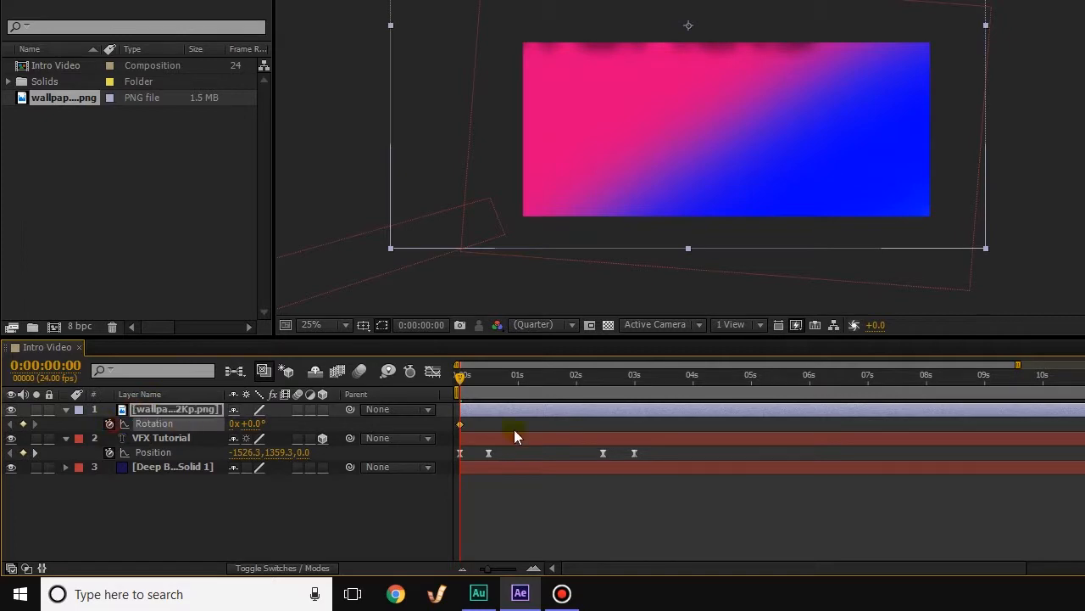
left_click_drag(488, 379, 601, 380)
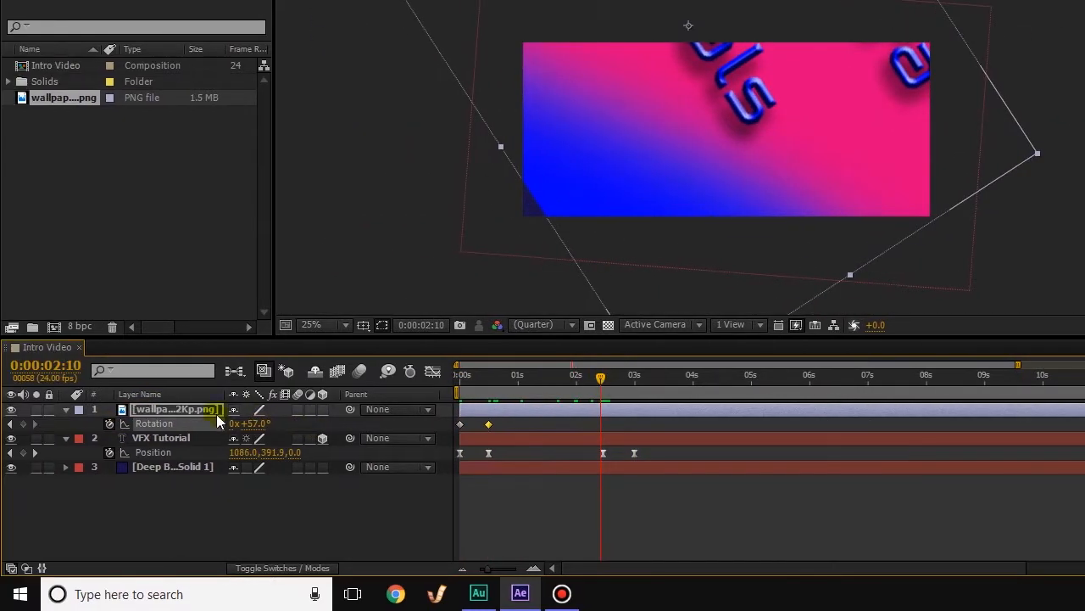
left_click_drag(249, 423, 276, 423)
left_click_drag(602, 380, 634, 380)
left_click_drag(255, 423, 475, 423)
left_click(733, 535)
Step: Place the wallpaper layer beneath the "VFX Tutorial" text and reposition it to 596, -184
left_click_drag(12, 410, 4, 458)
mouse_move(445, 379)
left_mouse_down()
mouse_move(296, 378)
mouse_move(424, 373)
left_mouse_up()
left_click_drag(543, 373, 388, 374)
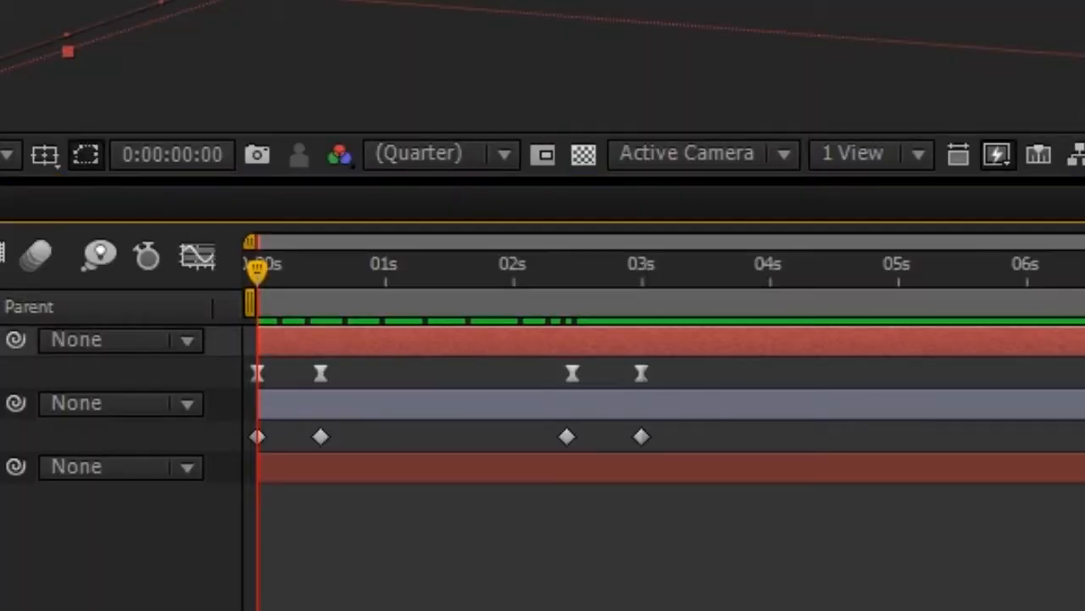
left_click_drag(438, 96, 439, 91)
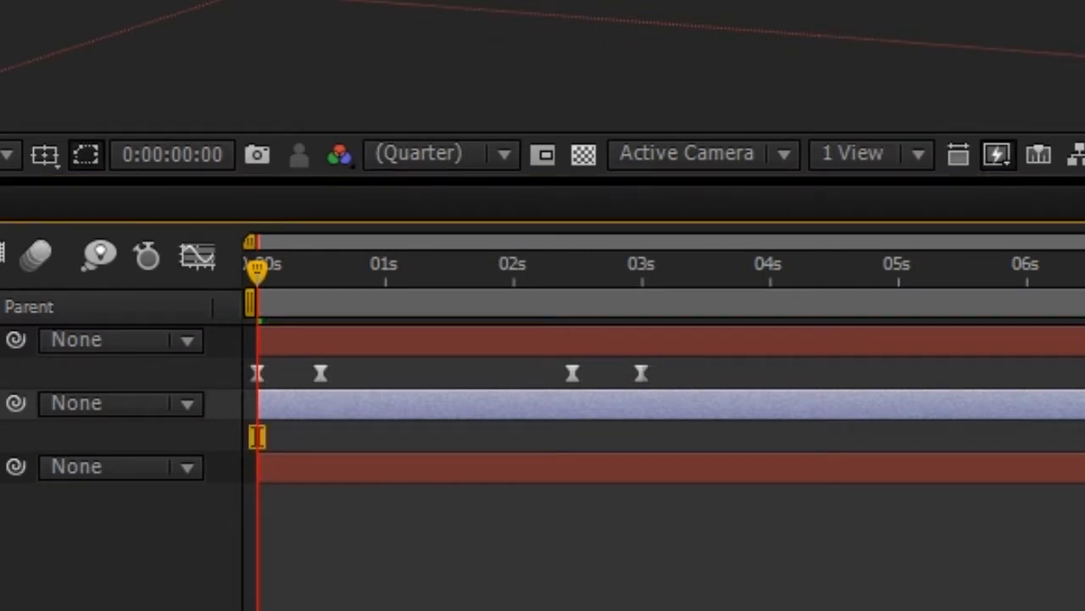
key("F2")
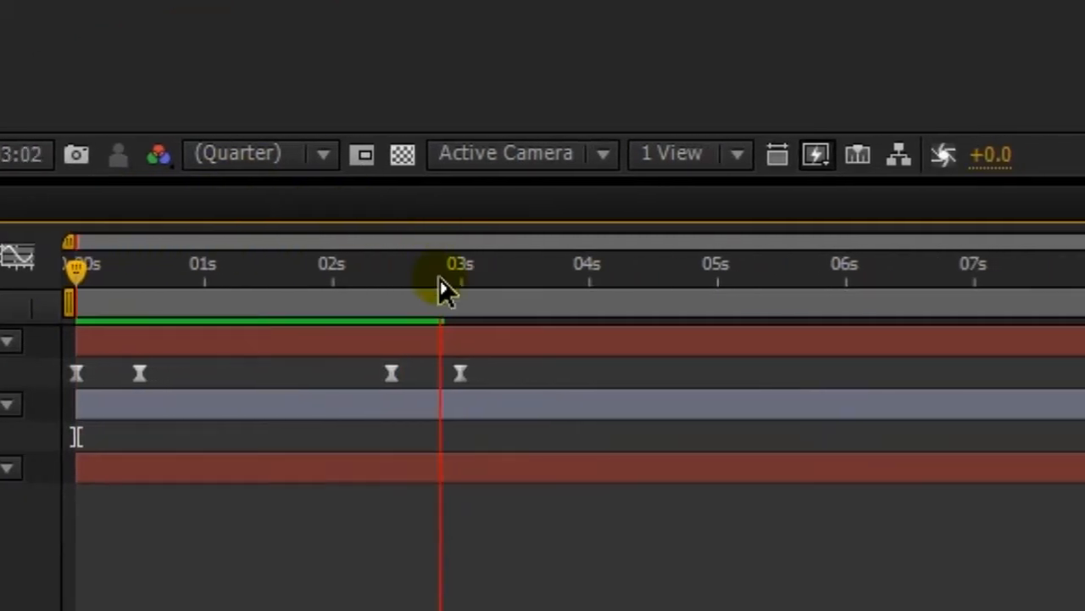
Step: Duplicate both the "VFX Tutorial" text layer and the wallpaper layer
left_click(487, 273)
left_click(156, 410)
key("ctrl+d")
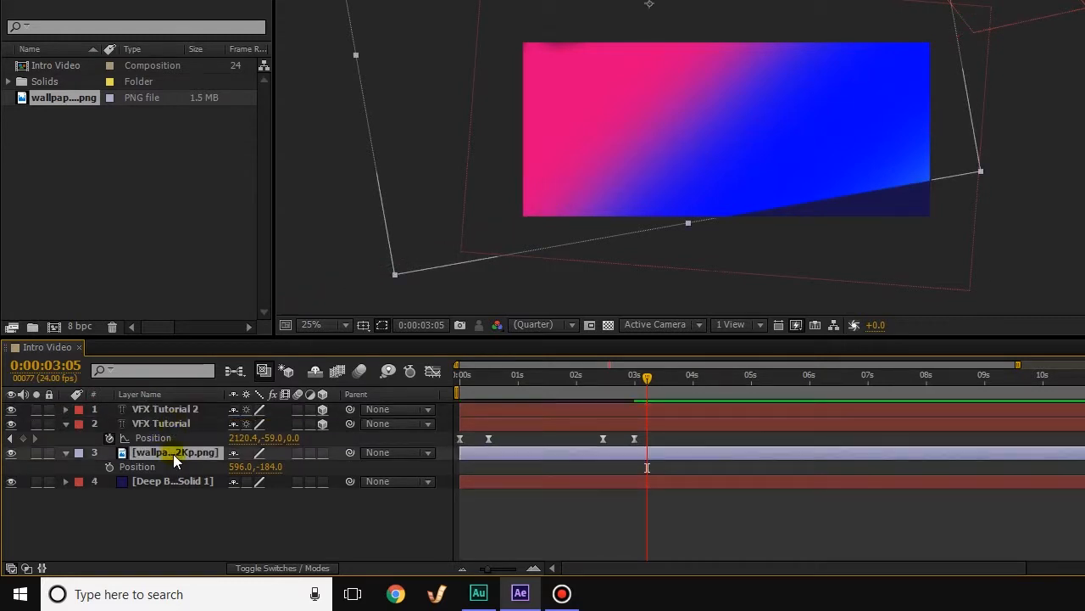
key("ctrl+d")
Step: Trim one text and one wallpaper layer to end at 3 s, and make the other copy of each start there
left_click(636, 378)
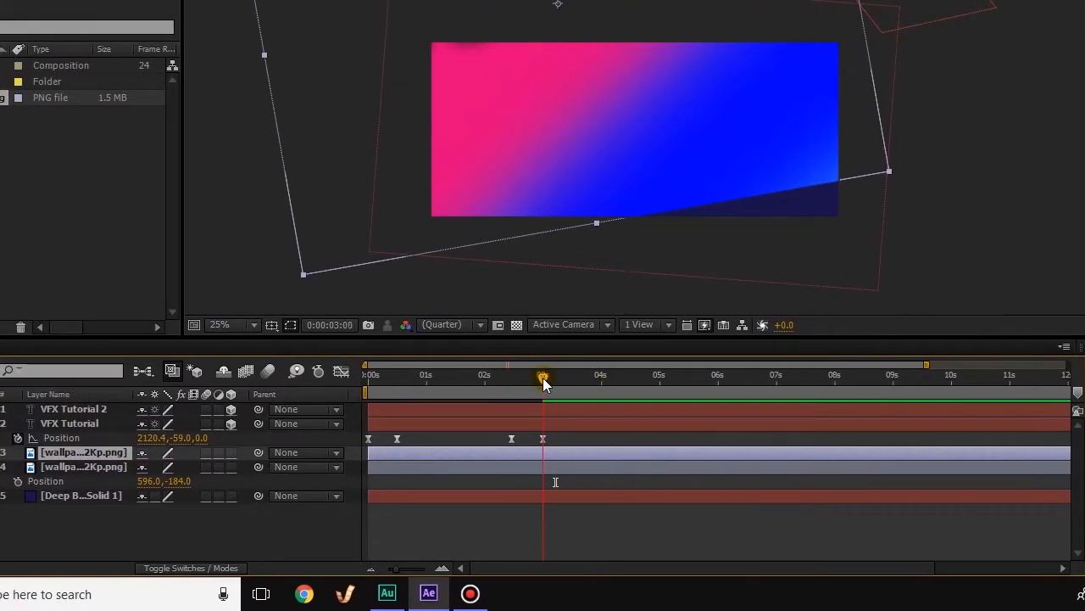
key("alt+bracketright")
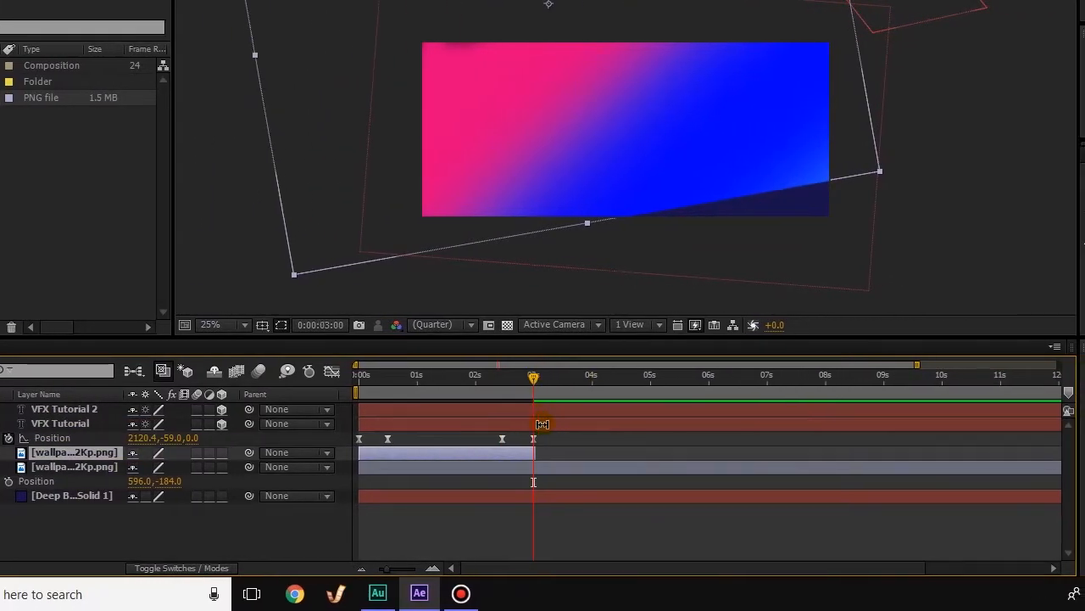
left_click(550, 424)
key("alt+bracketright")
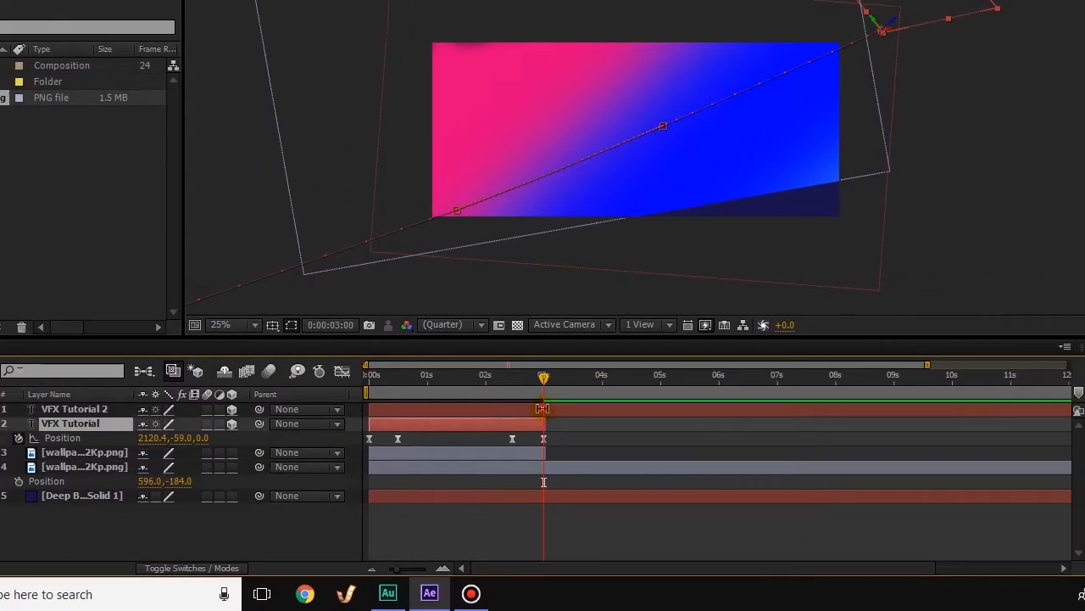
left_click(746, 410)
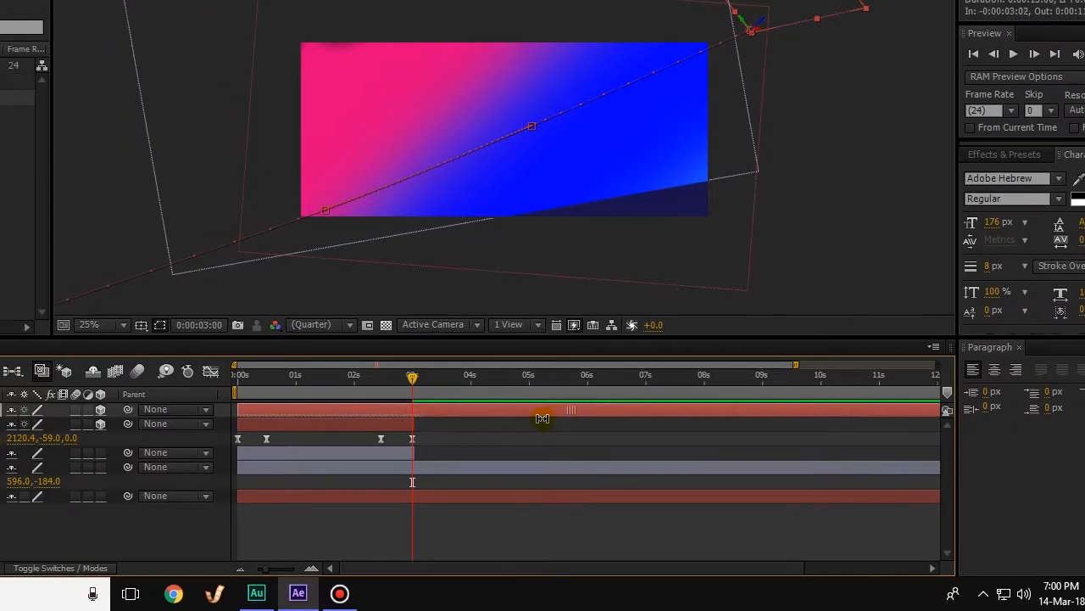
key("alt+bracketleft")
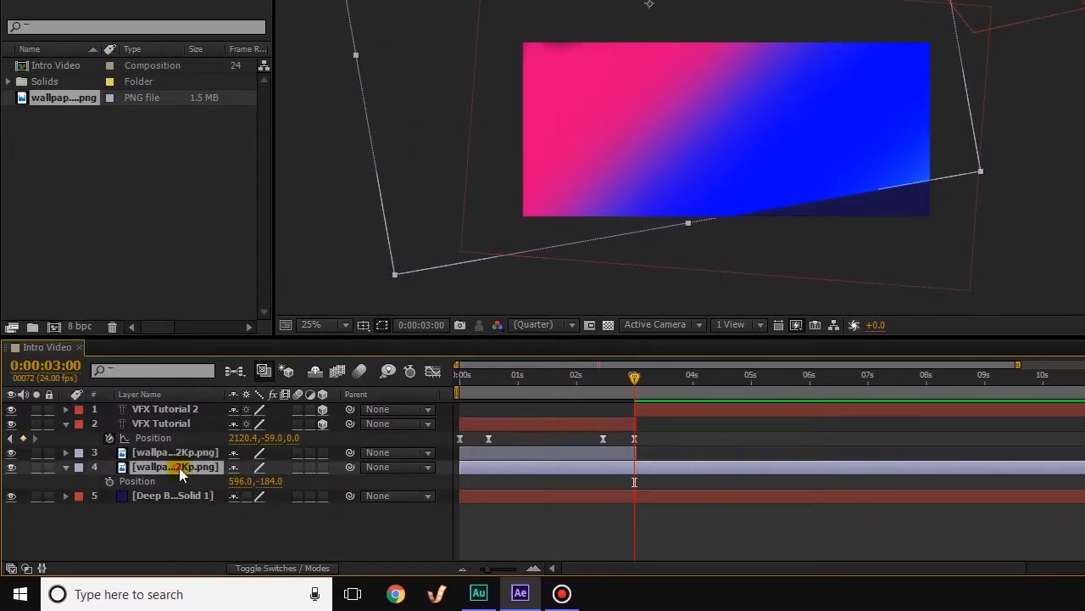
key("alt+bracketleft")
Step: Bring the duplicated text into the frame and replace its wording with "Entertainment"
left_click(165, 409)
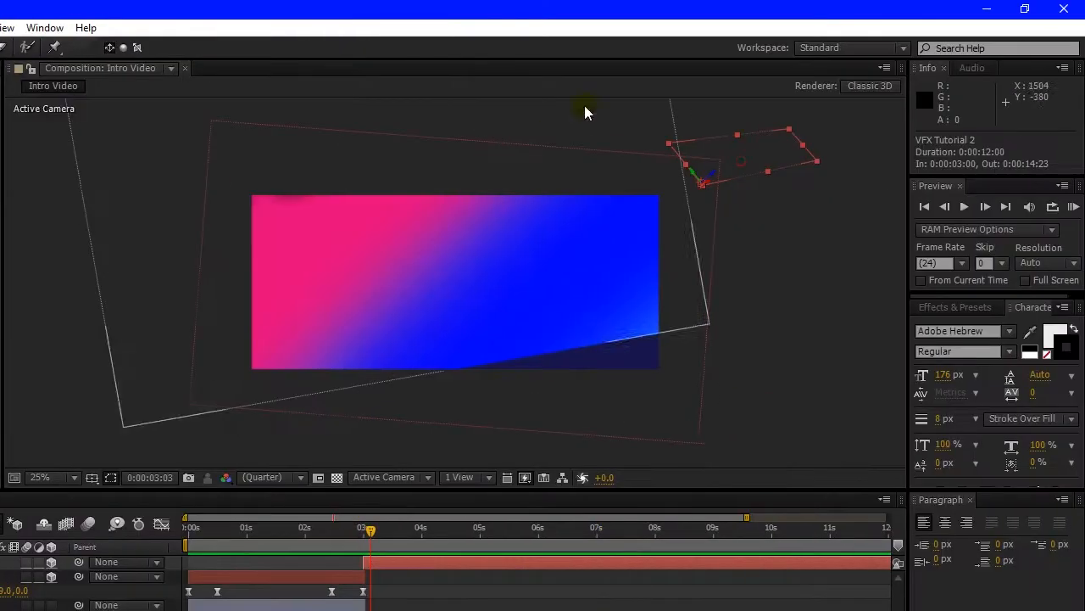
left_click_drag(933, 8, 592, 146)
left_click(204, 51)
left_click(726, 98)
key("BackSpace")
key("BackSpace")
key("BackSpace")
key("BackSpace")
key("BackSpace")
key("BackSpace")
key("BackSpace")
key("BackSpace")
key("BackSpace")
key("BackSpace")
key("BackSpace")
key("BackSpace")
type("Entertainment")
Step: Rotate the "Entertainment" text in 3D and delete all of its position keyframes
left_click(81, 49)
left_click_drag(546, 269, 533, 237)
left_click(170, 410)
key("p")
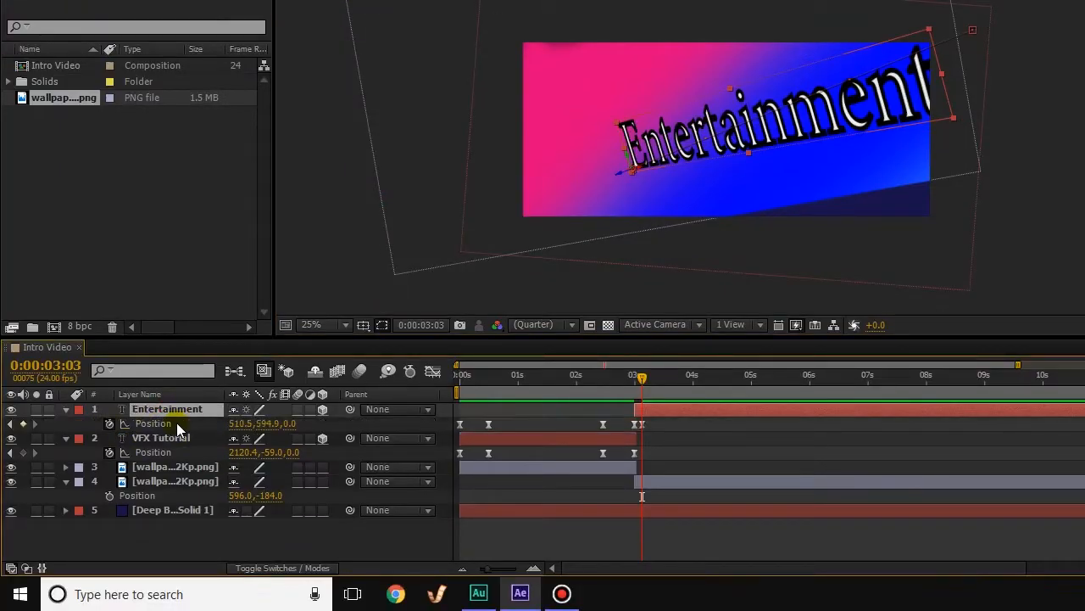
key("Delete")
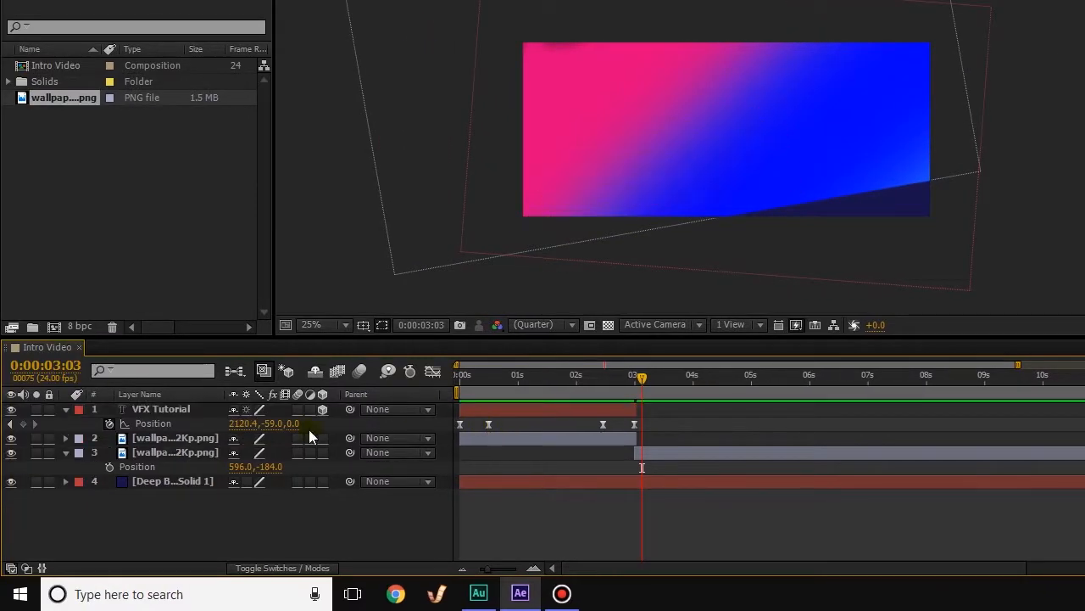
key("ctrl+z")
key("p")
left_click_drag(460, 425, 642, 425)
key("Delete")
Step: Move the "Entertainment" text from off-frame to about 334, -11 at the frame's upper edge, with the time at 3 s
scroll(678, 170, "down", 1)
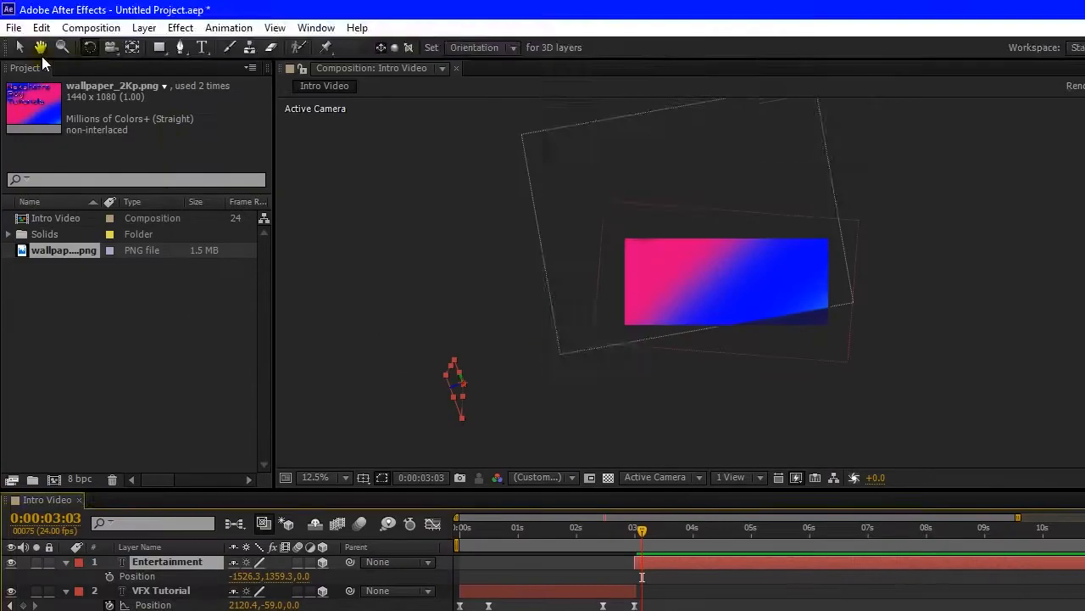
left_click(19, 47)
left_click_drag(458, 379, 735, 275)
scroll(731, 279, "up", 2)
scroll(559, 448, "down", 1)
left_click_drag(642, 531, 635, 532)
left_click_drag(544, 283, 535, 148)
Step: Animate the "Entertainment" text downward with eased position keyframes from 3 s, through about 334, 300 near 3.5 s, to about 381, 1161 at 6 s
left_click(122, 423)
left_click_drag(457, 529, 485, 530)
left_click_drag(481, 123, 490, 188)
left_click_drag(484, 530, 507, 531)
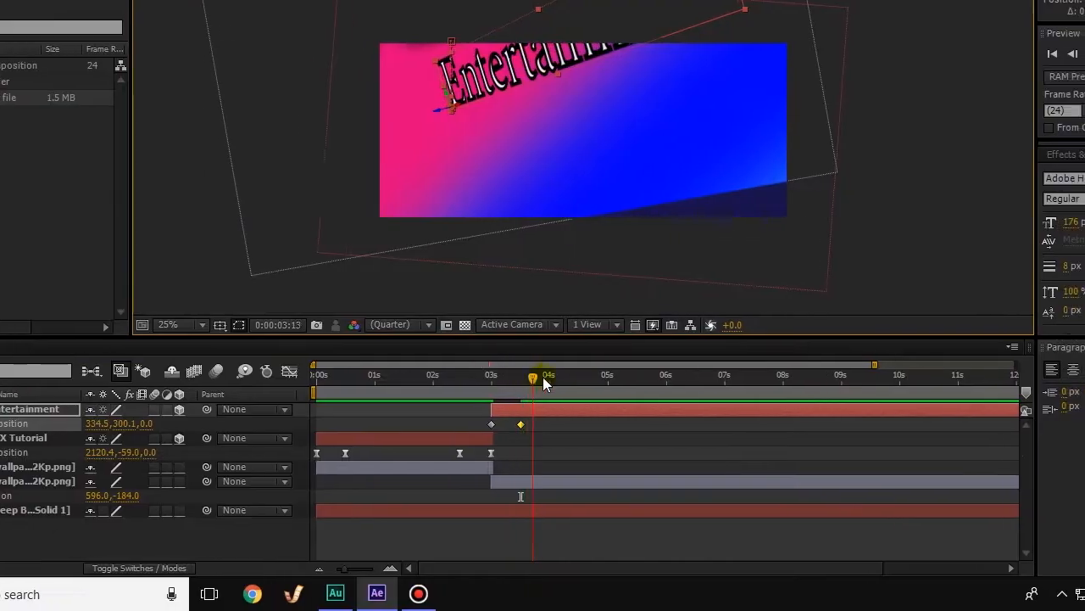
left_click_drag(542, 377, 642, 378)
left_click_drag(554, 59, 562, 166)
left_click_drag(643, 378, 666, 378)
left_click_drag(618, 200, 620, 277)
left_click_drag(473, 418, 737, 440)
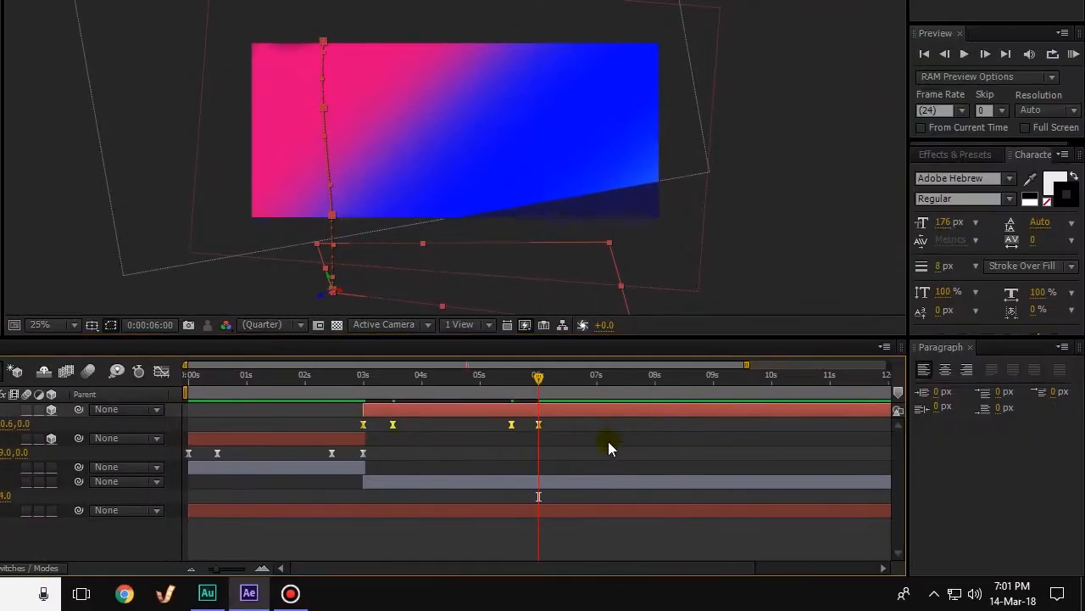
key("F9")
left_click(610, 442)
Step: Move the second wallpaper layer directly below the "Entertainment" text and delete all of its rotation keyframes
left_click_drag(538, 378, 363, 380)
left_click_drag(167, 481, 169, 431)
key("r")
left_click_drag(315, 445, 386, 456)
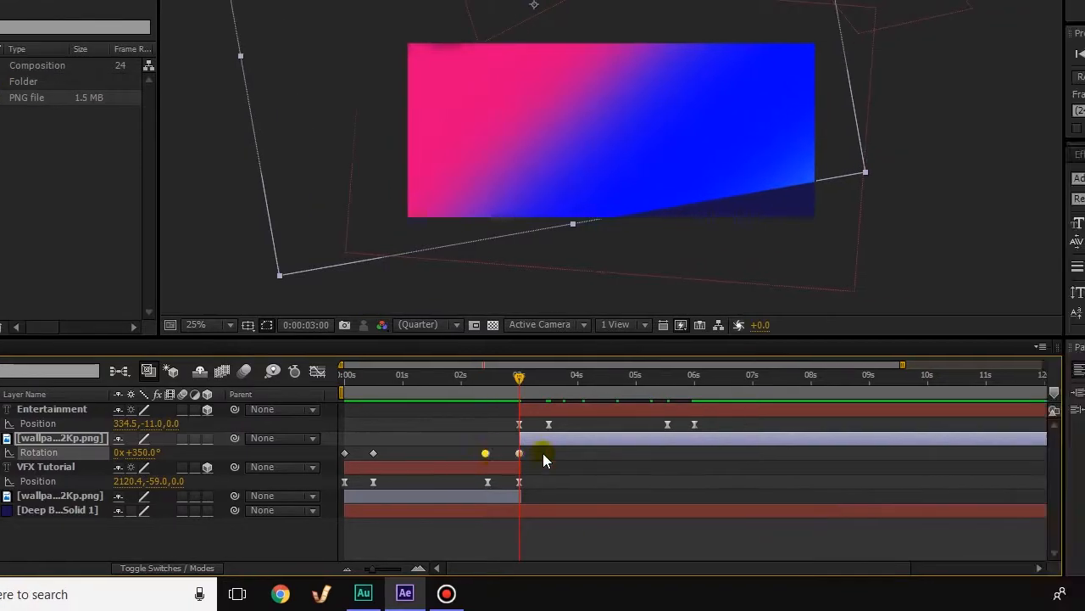
key("Delete")
key("Delete")
key("ctrl+z")
left_click_drag(525, 448, 341, 457)
key("Delete")
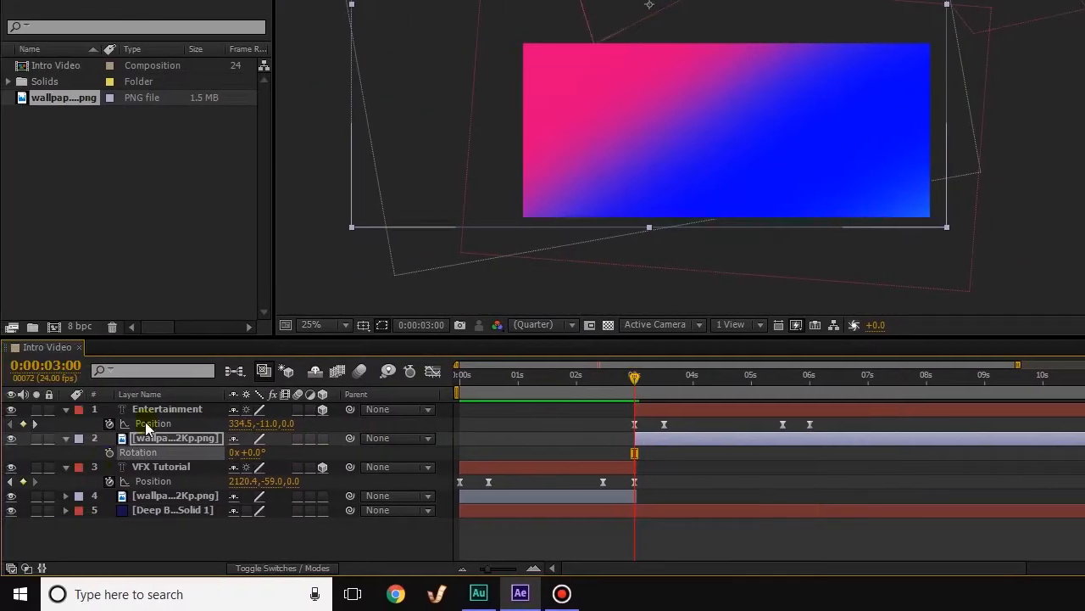
Step: Animate the second wallpaper's scale from 3 s, reaching 265 percent near 3.5 s and enlarging it further near 5.5 s
key("s")
left_click(110, 452)
left_click_drag(635, 378, 664, 378)
left_click_drag(265, 454, 297, 454)
left_click_drag(664, 378, 784, 378)
left_click_drag(264, 454, 356, 454)
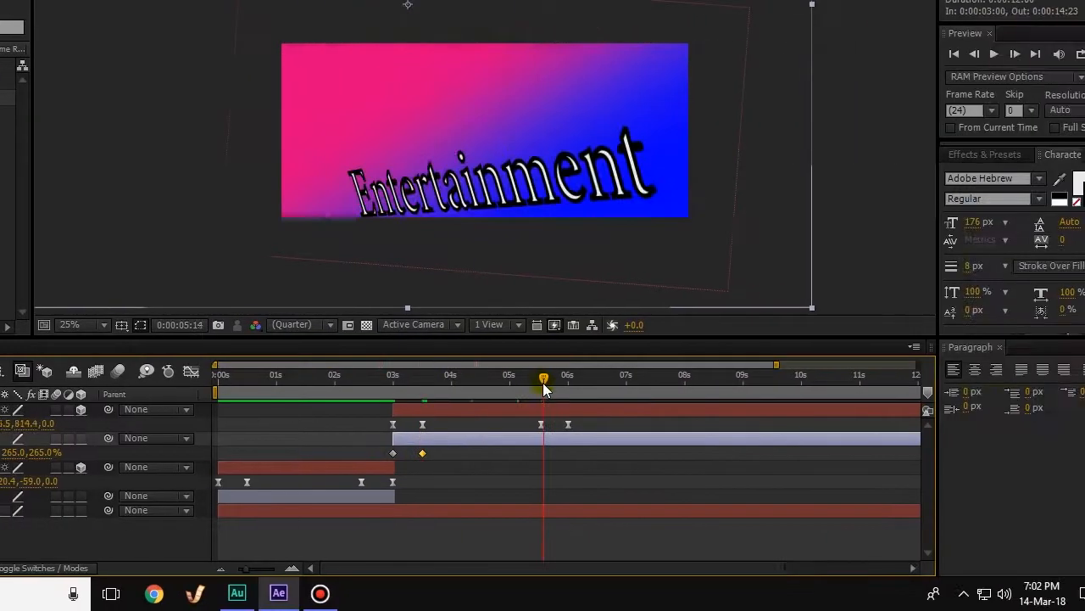
Step: Animate the second wallpaper's position with keyframes at 3 s and 6 s, shifting it vertically at 6 s
left_click(159, 440)
key("p")
left_click_drag(543, 378, 571, 378)
left_click(109, 452)
left_click(110, 453)
left_click(109, 453)
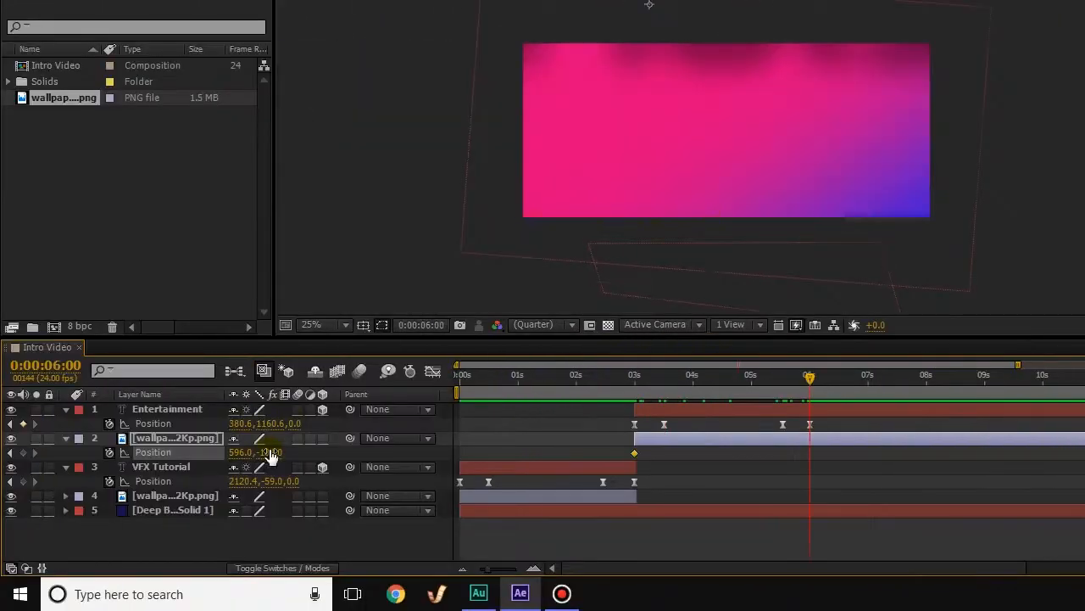
left_click_drag(270, 456, 292, 455)
Step: Play a preview of the composition starting shortly after 2 s
left_click(870, 528)
left_click_drag(810, 377, 595, 378)
key("KP_0")
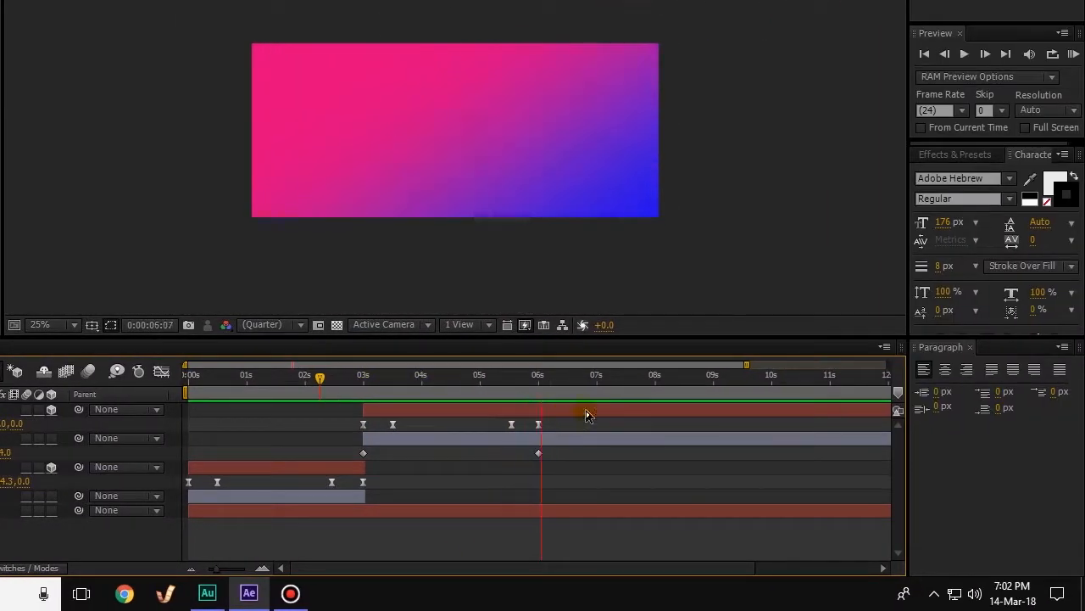
Step: Trim the "Entertainment" text and its wallpaper to end at 6 s, and duplicate both layers
left_click(538, 378)
left_click(389, 411)
key("alt+]")
key("ctrl+d")
left_click(193, 454)
key("ctrl+d")
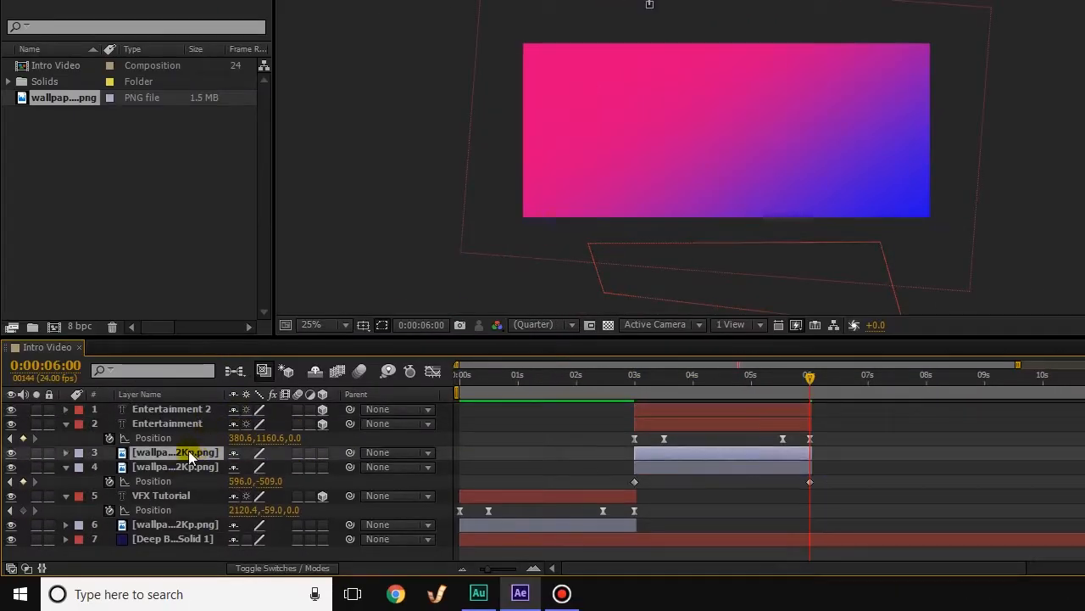
Step: Place the wallpaper copy directly below "Entertainment 2" and shift both copies to start at 6 s
left_click_drag(193, 454, 194, 417)
key("alt+[")
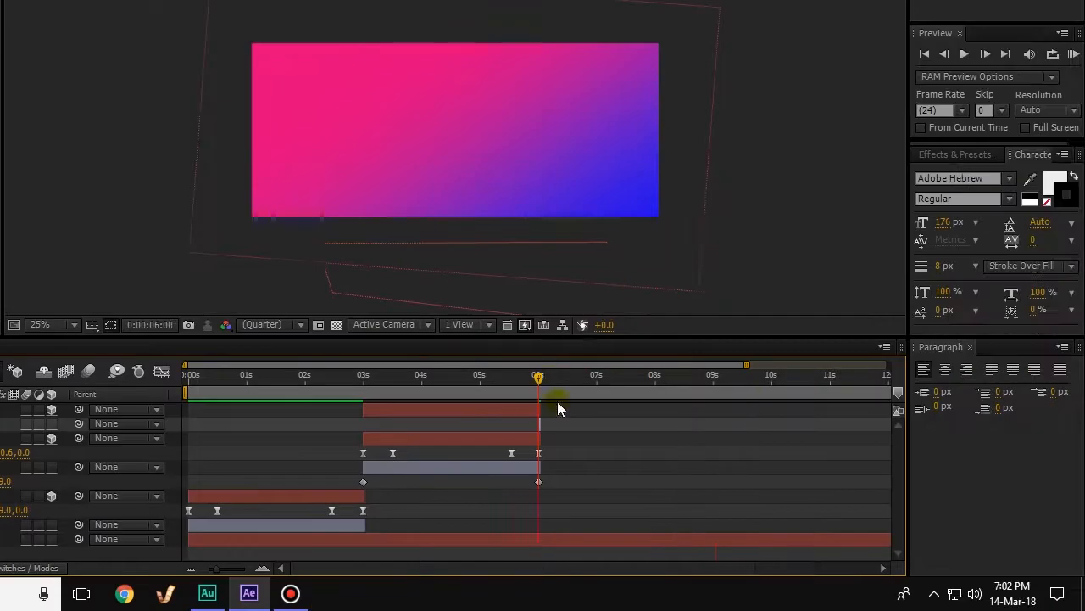
left_click(542, 375)
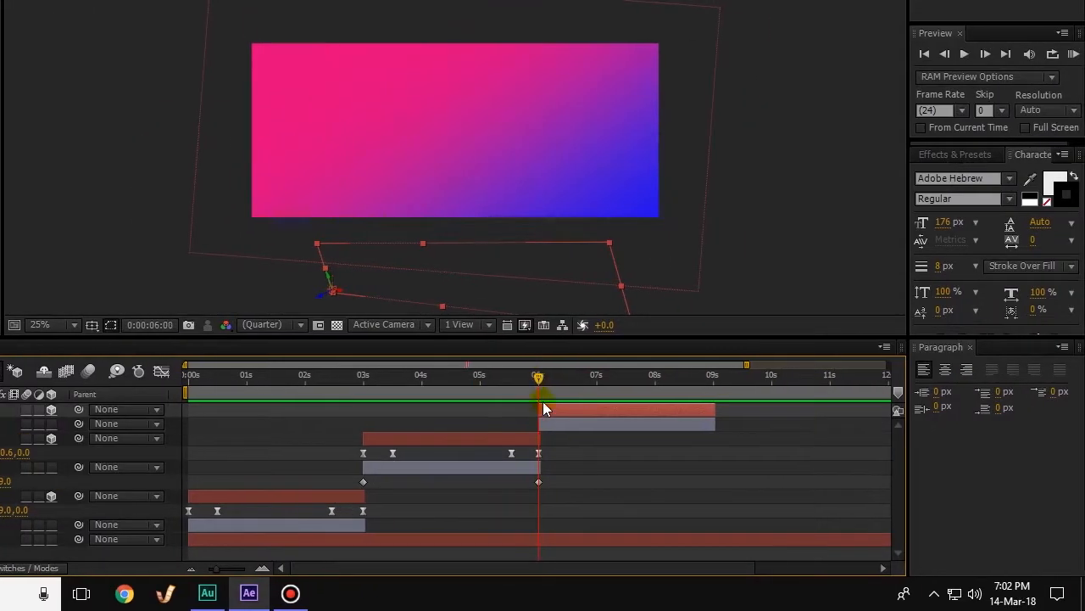
Step: Delete the position keyframes of "Entertainment 2" and the position and scale keyframes of the wallpaper copy
key("u")
left_click_drag(578, 426, 301, 425)
key("Delete")
left_click(144, 438)
key("u")
left_click_drag(567, 454, 336, 451)
key("Delete")
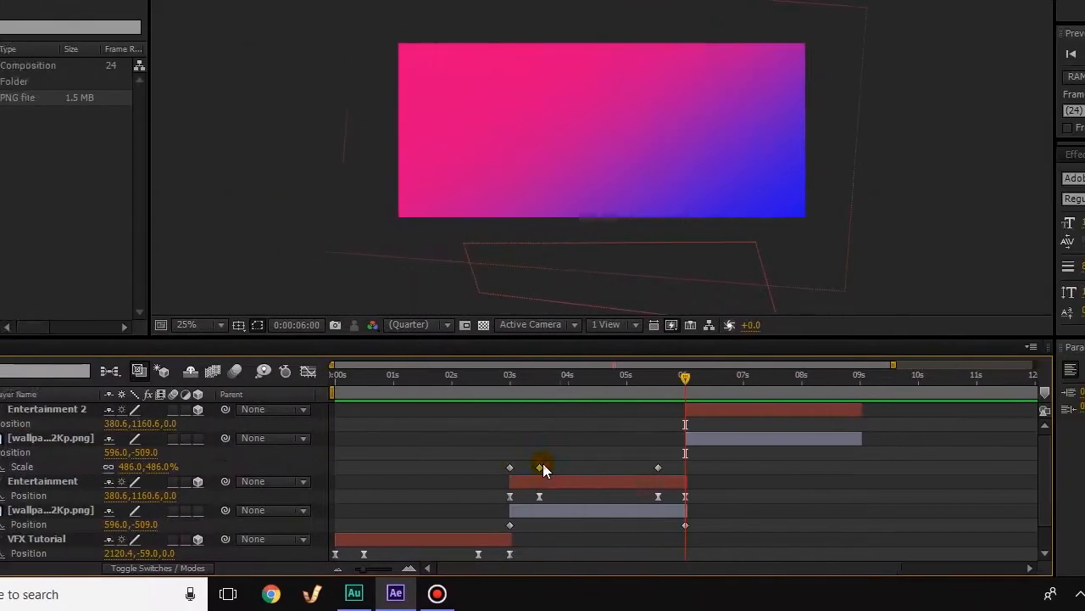
left_click_drag(497, 457, 672, 473)
key("Delete")
Step: Move "Entertainment 2" into the frame at about 341.5, 599.2 and rotate it in 3D to a new slant
left_click_drag(143, 423, 51, 429)
left_click_drag(117, 423, 107, 459)
key("w")
left_click_drag(585, 123, 638, 106)
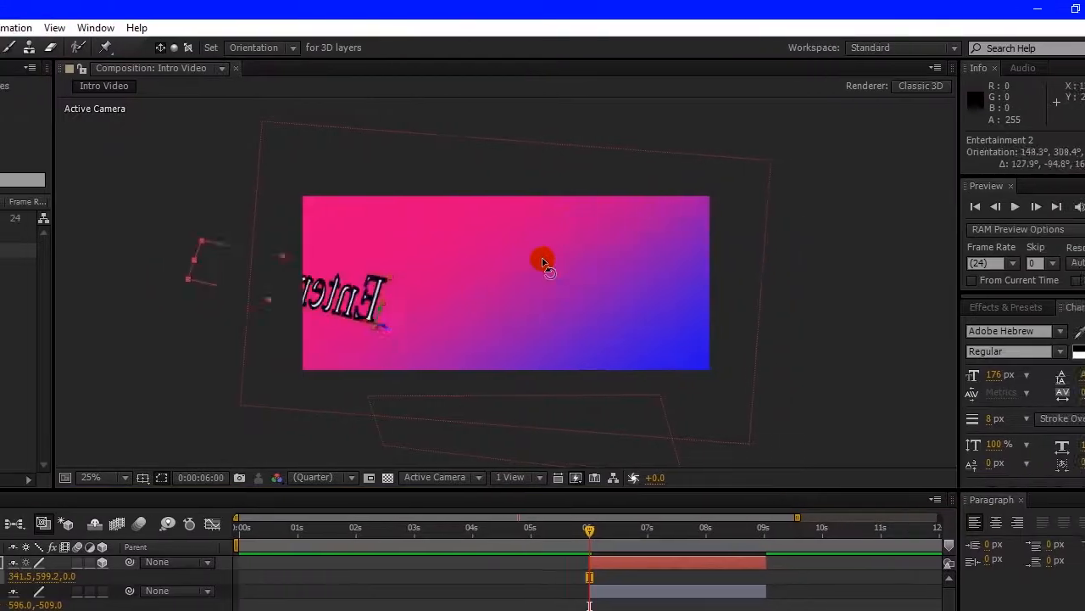
left_click_drag(543, 261, 475, 270)
Step: Change the wording of the "Entertainment 2" text to "VFX VLOGS"
left_click(200, 50)
left_click_drag(373, 296, 585, 273)
type("VFX VLOGS")
left_click(198, 411)
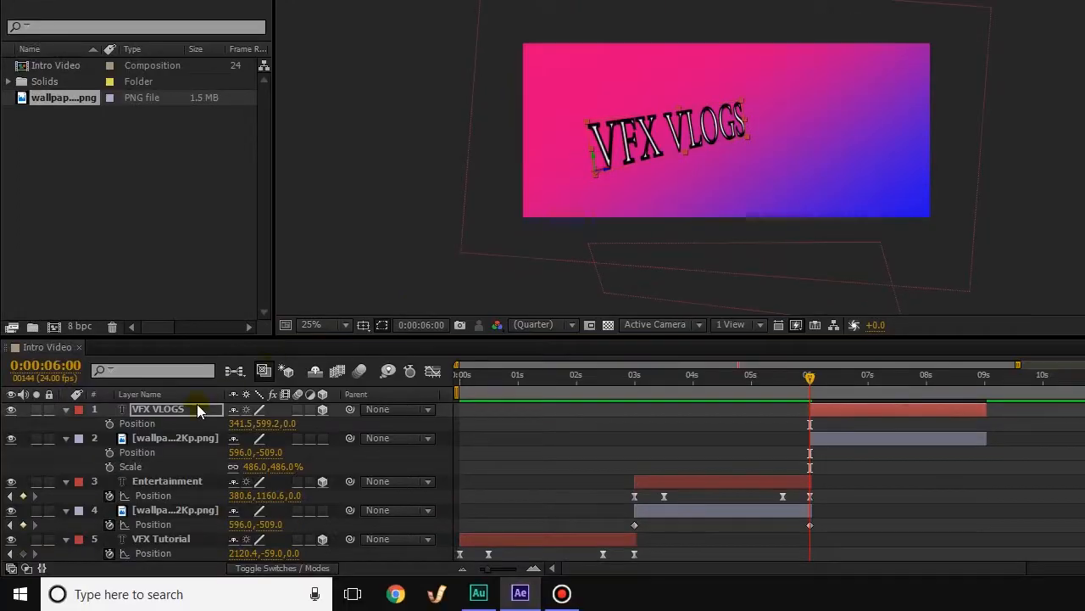
Step: Keyframe the "VFX VLOGS" position off the upper-left corner at 6 s and at about 70.6, 281.4 near 6.5 s
key("p")
left_click(109, 423)
left_click(25, 49)
left_click_drag(651, 145, 331, 13)
left_click_drag(810, 378, 842, 378)
left_click_drag(348, 17, 614, 77)
Step: Move "VFX VLOGS" to the frame's lower right at 8:11, at about 1212.5, 827, and rotate it in 3D
left_click_drag(570, 378, 682, 379)
left_click_drag(339, 80, 579, 199)
key("w")
left_click(547, 143)
left_click(110, 562)
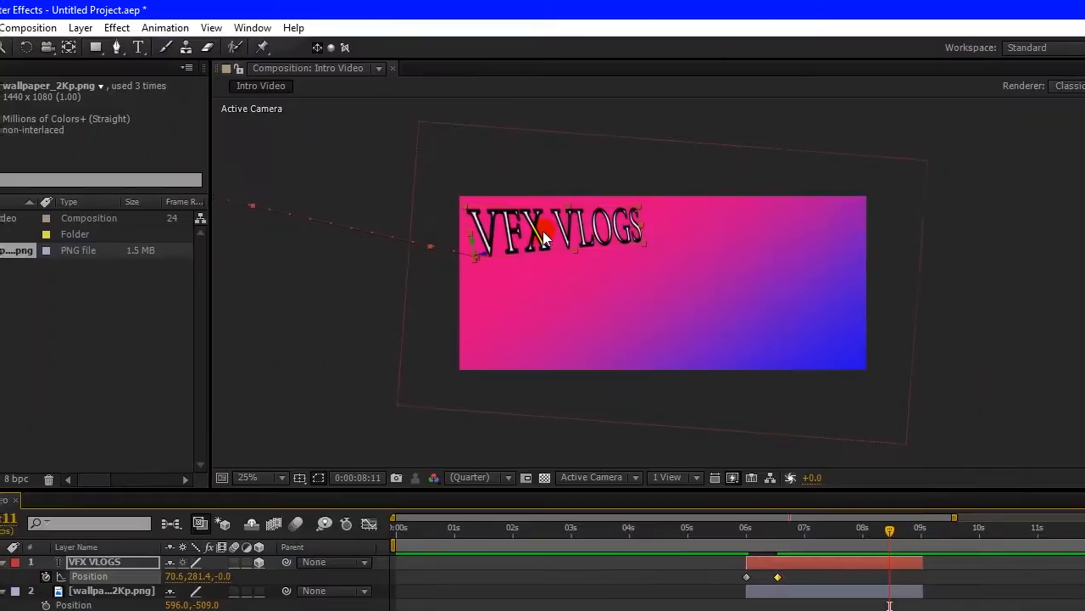
left_click_drag(574, 312, 489, 309)
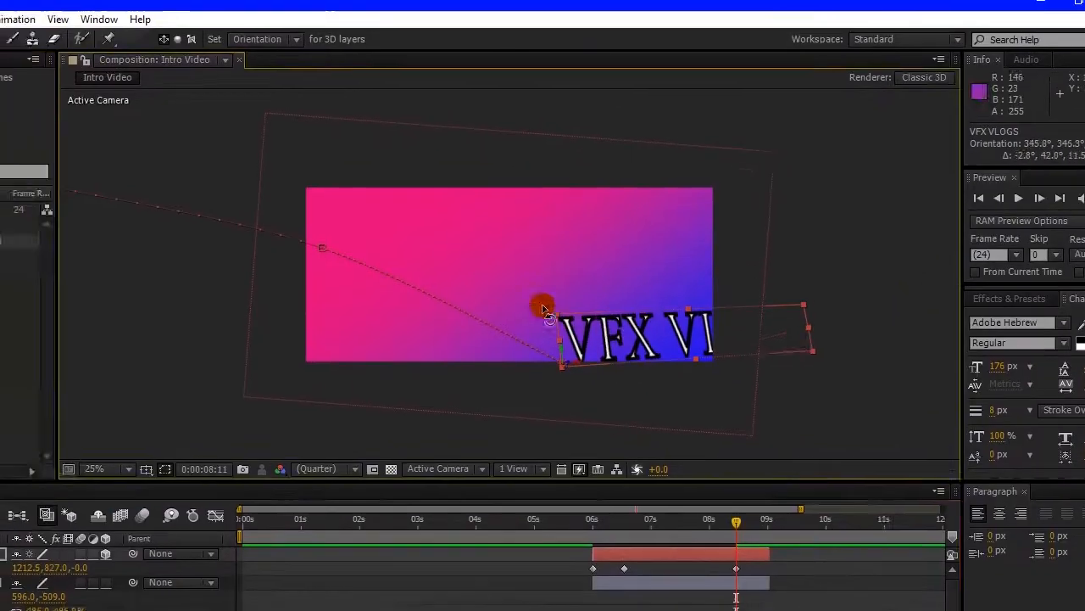
Step: Move "VFX VLOGS" out past the lower-right corner at 9 s and apply Easy Ease to all its position keyframes
key("v")
left_click_drag(682, 527, 713, 528)
left_click_drag(608, 336, 740, 416)
left_click_drag(523, 569, 739, 578)
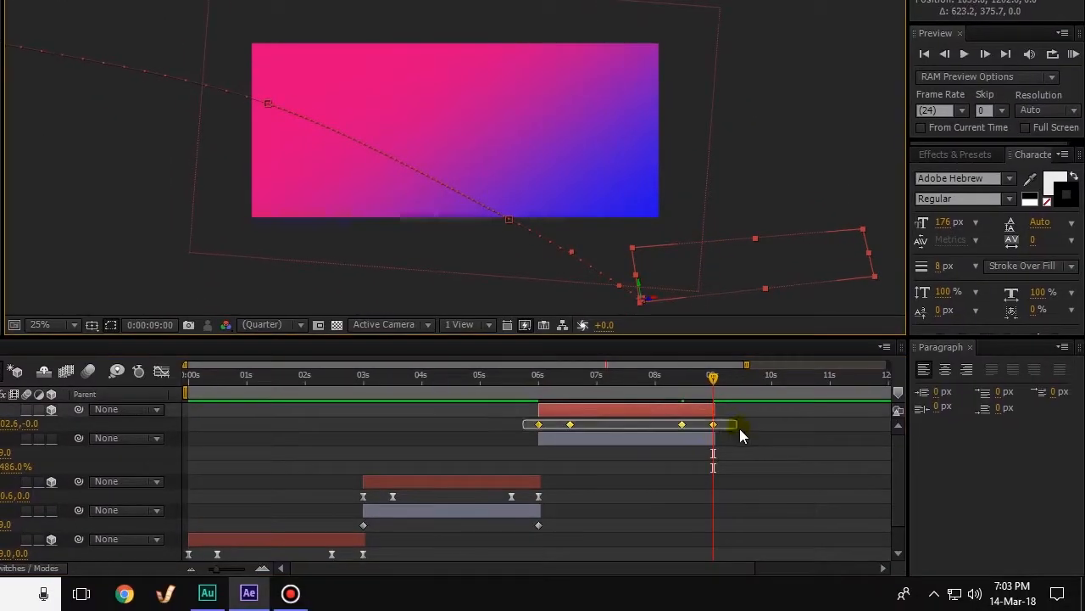
left_click_drag(739, 428, 740, 428)
key("F9")
Step: Scale the wallpaper below "VFX VLOGS" to 180 percent and reposition it behind the frame
left_click(668, 411)
key("u")
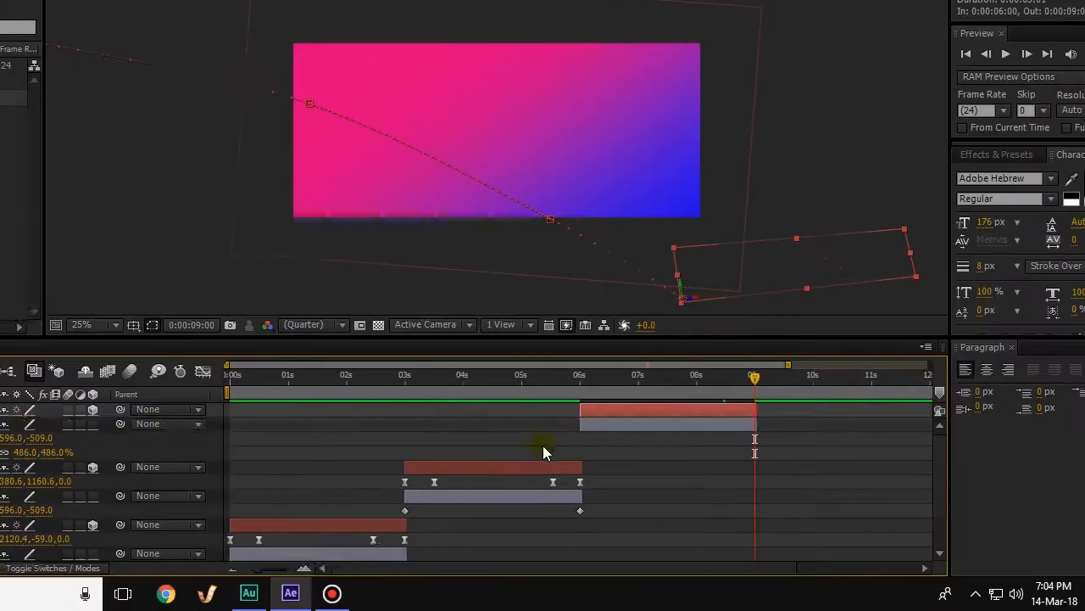
key("u")
left_click_drag(526, 432, 569, 471)
left_click_drag(662, 381, 567, 386)
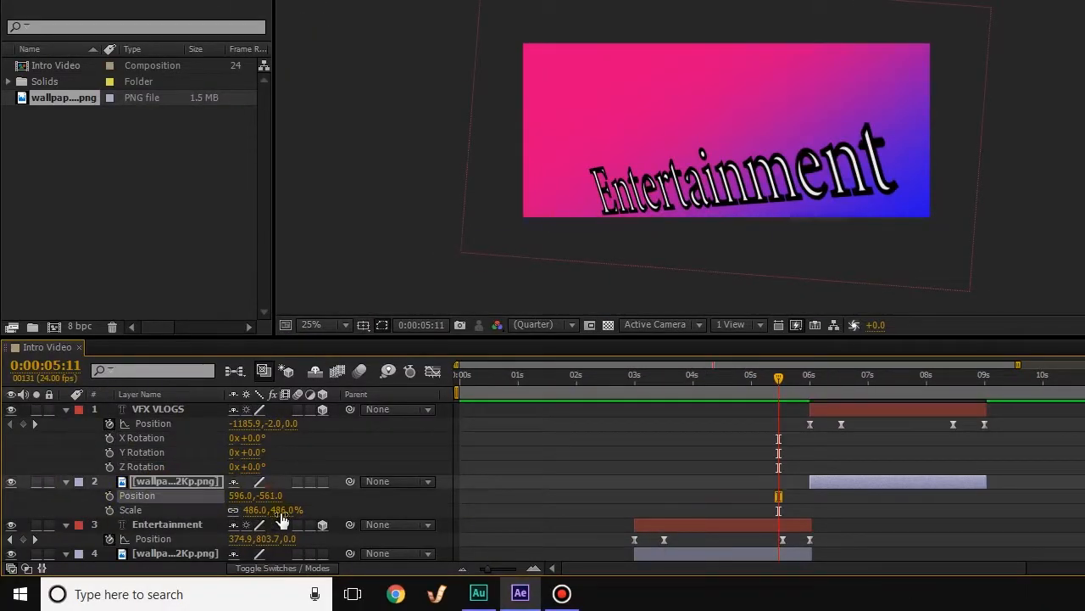
left_click(828, 378)
left_click_drag(271, 496, 700, 463)
Step: Animate that wallpaper's position with keyframes at 6 s, near 6.5 s, near 8.5 s and at 9 s, ending at 1786, -105
left_click(810, 379)
left_click(109, 496)
left_click_drag(545, 383, 579, 382)
left_click_drag(418, 490, 546, 490)
left_click_drag(841, 379, 951, 380)
left_click_drag(270, 496, 843, 484)
left_click_drag(951, 380, 985, 380)
left_click_drag(269, 496, 628, 523)
left_click(1062, 519)
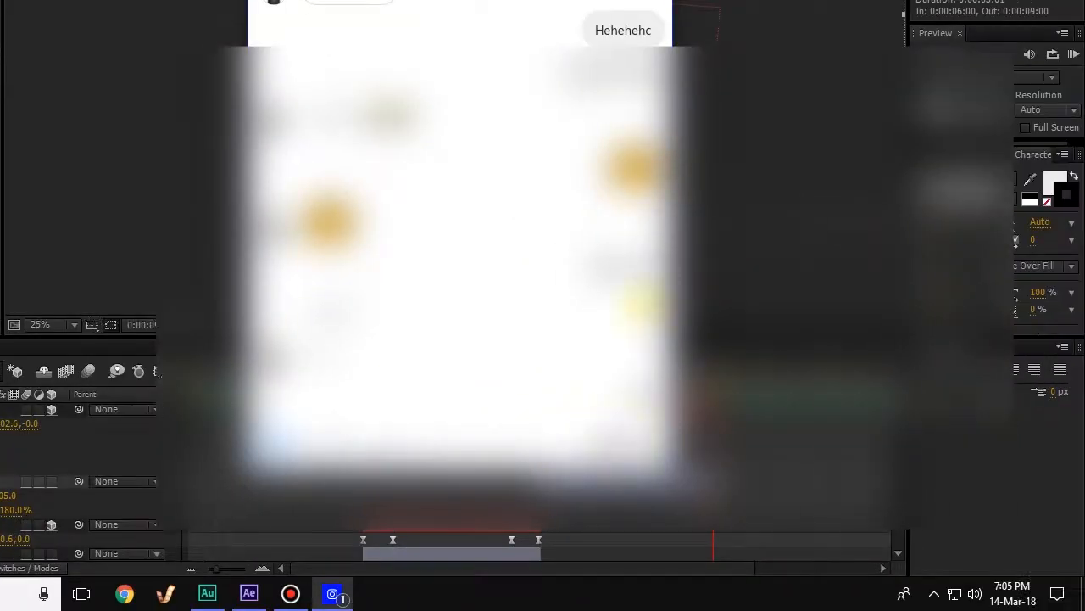
left_click(775, 2)
Step: Duplicate the "VFX VLOGS" text and its wallpaper, and place the wallpaper copy directly below the text copy
left_click_drag(713, 379, 764, 387)
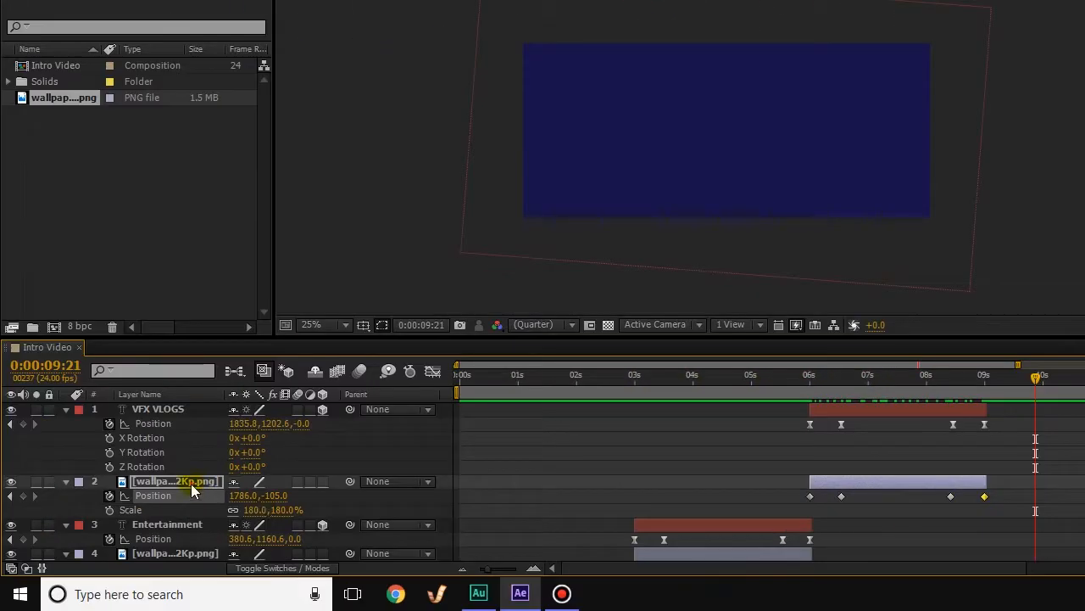
left_click(191, 483)
key("ctrl+d")
left_click(195, 409)
key("ctrl+d")
left_click(176, 494)
left_click_drag(175, 485, 178, 417)
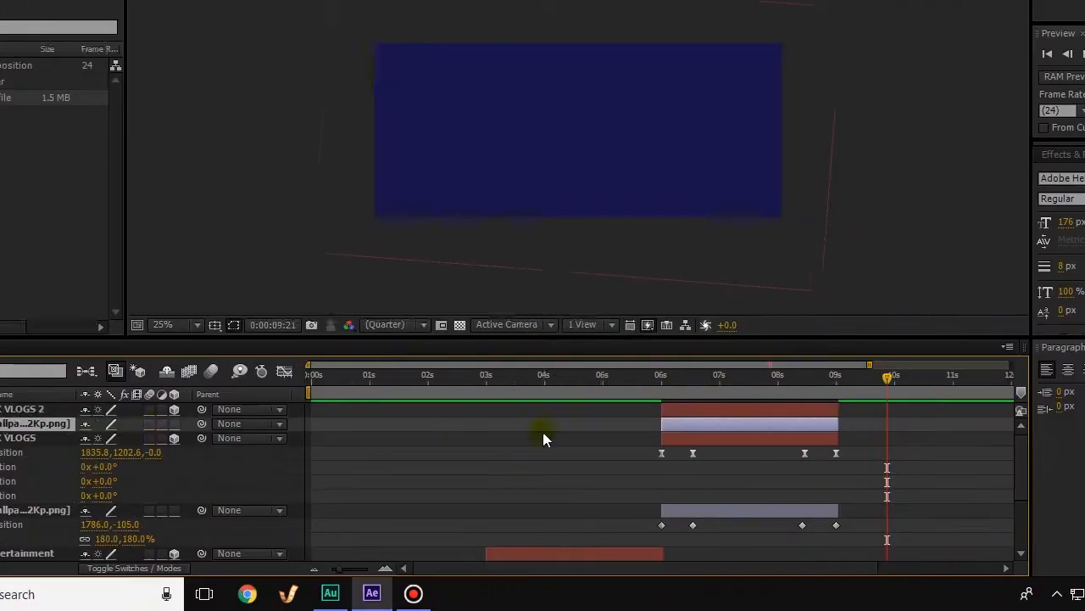
Step: Shift both new copies to start at 9:21 and extend them to the end of the composition
left_click_drag(860, 411, 1058, 410)
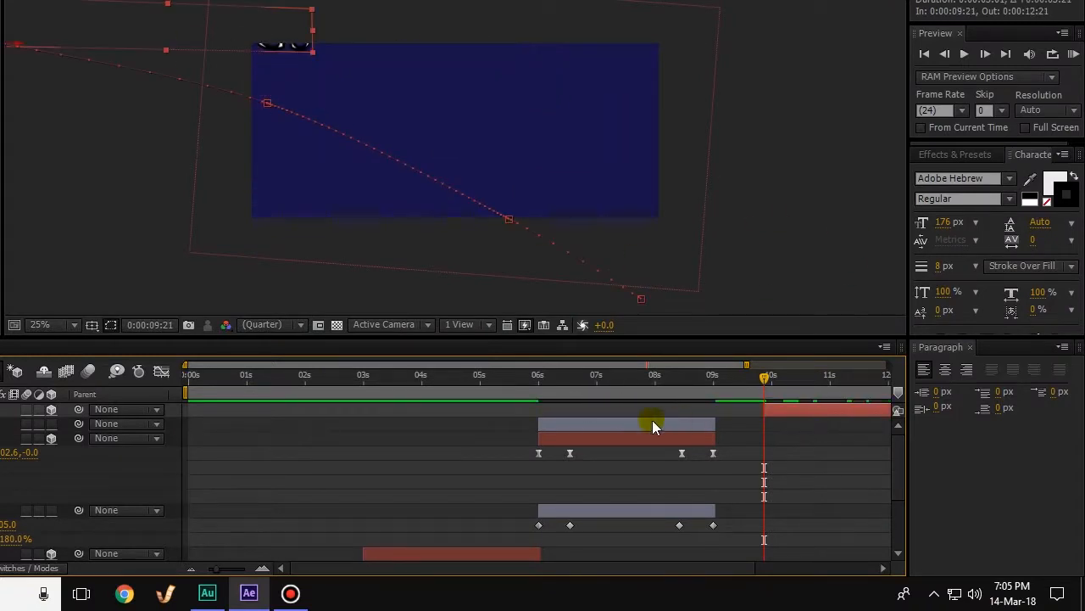
left_click_drag(653, 419, 877, 424)
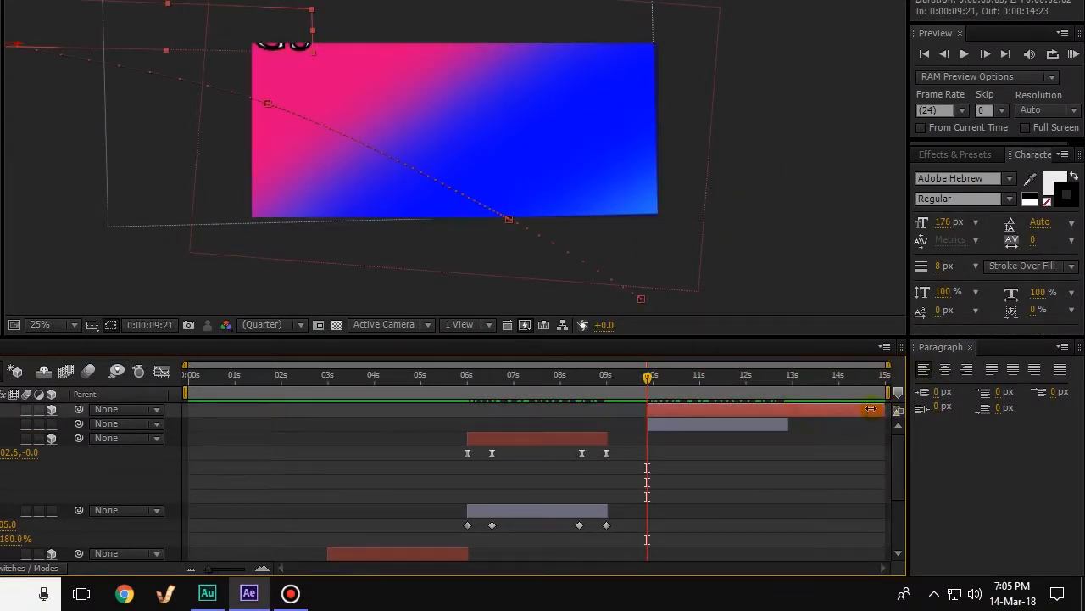
Step: Delete all position keyframes of "VFX VLOGS 2" with the playhead at 10:18
left_click_drag(647, 383, 687, 379)
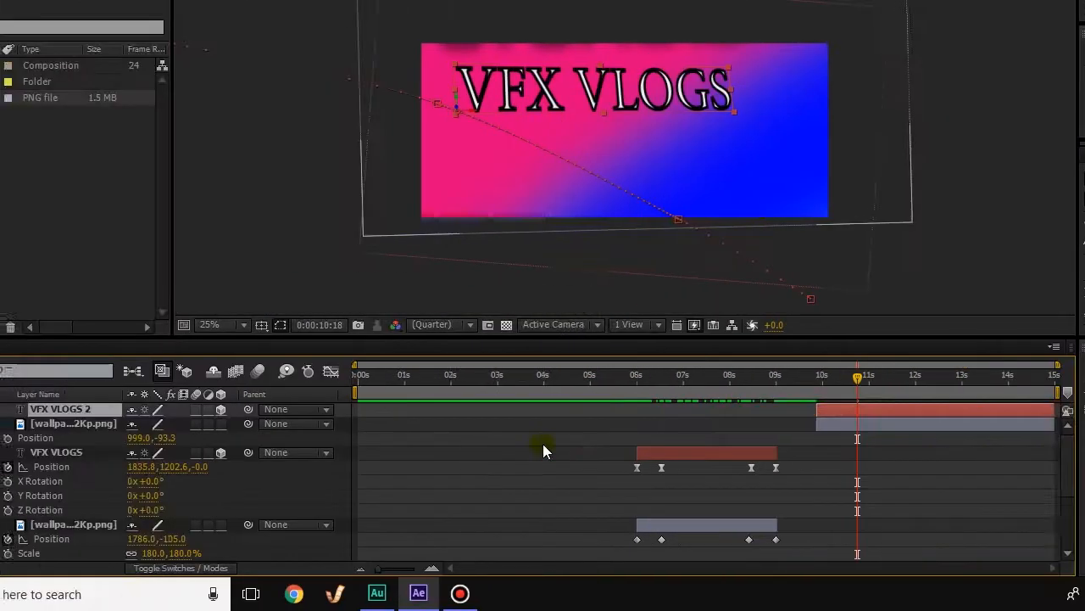
key("p")
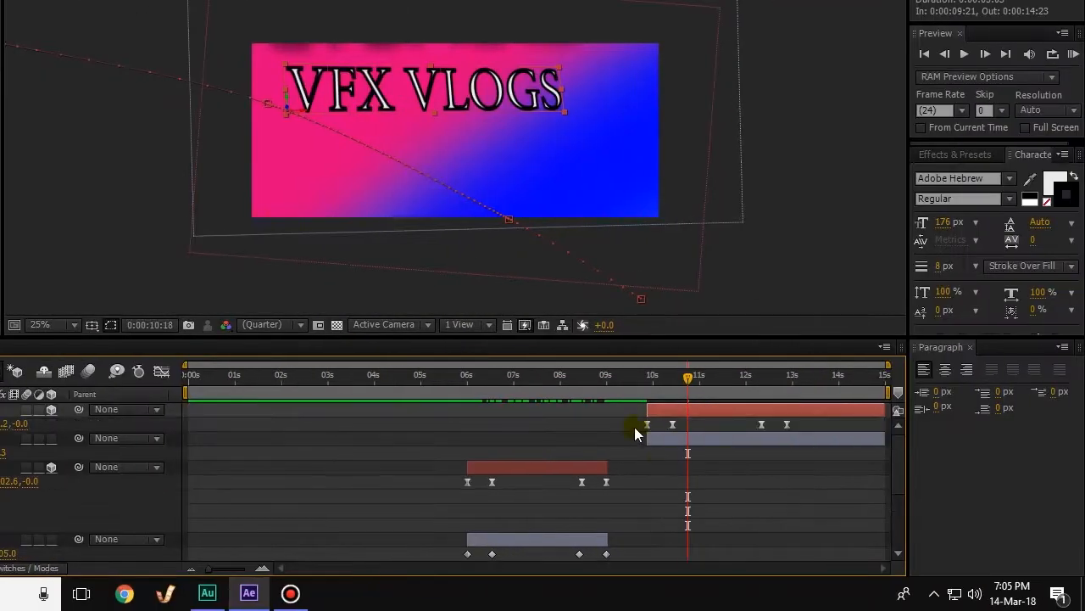
key("Delete")
Step: Change the "VFX VLOGS 2" text to "NRT STUDIO" and move it toward the middle of the frame
left_click(205, 47)
left_click_drag(292, 98, 602, 103)
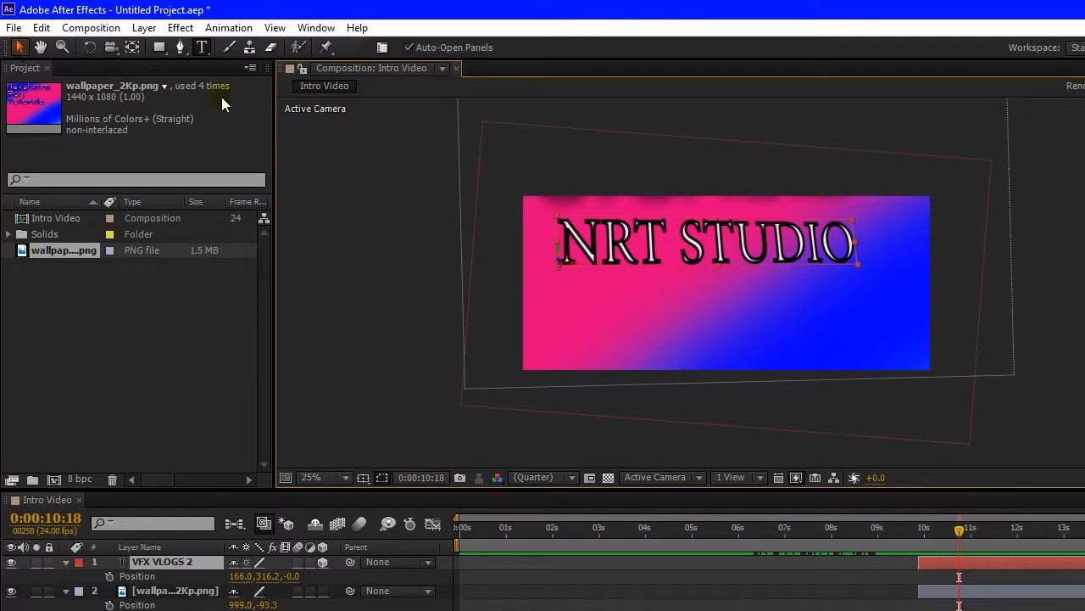
left_click_drag(715, 234, 736, 269)
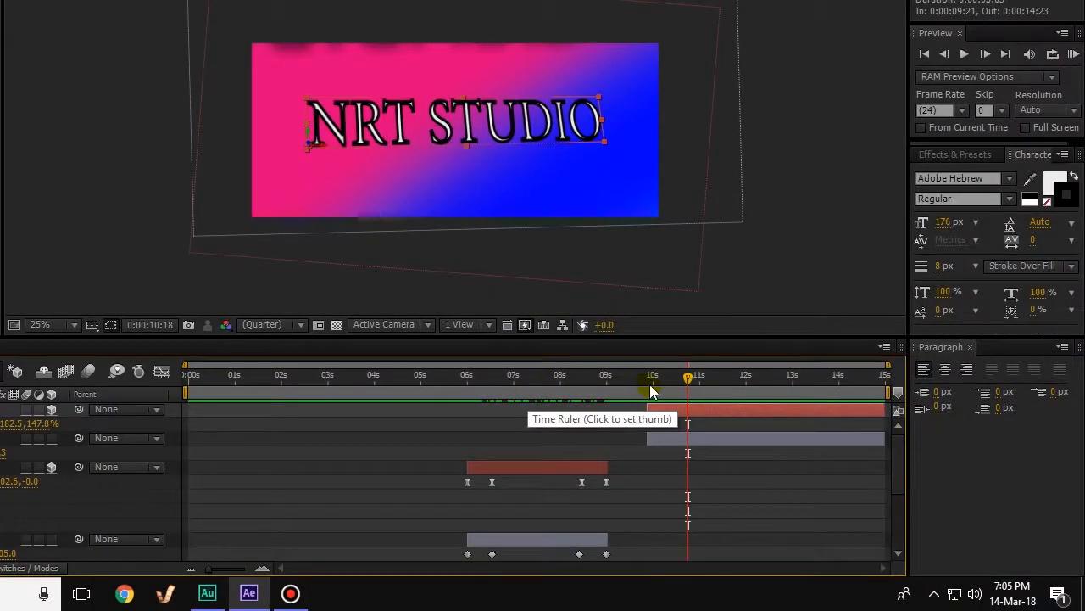
Step: Try scaling "NRT STUDIO" to 0 percent near its start and to 147 percent at 10:18
left_click(919, 387)
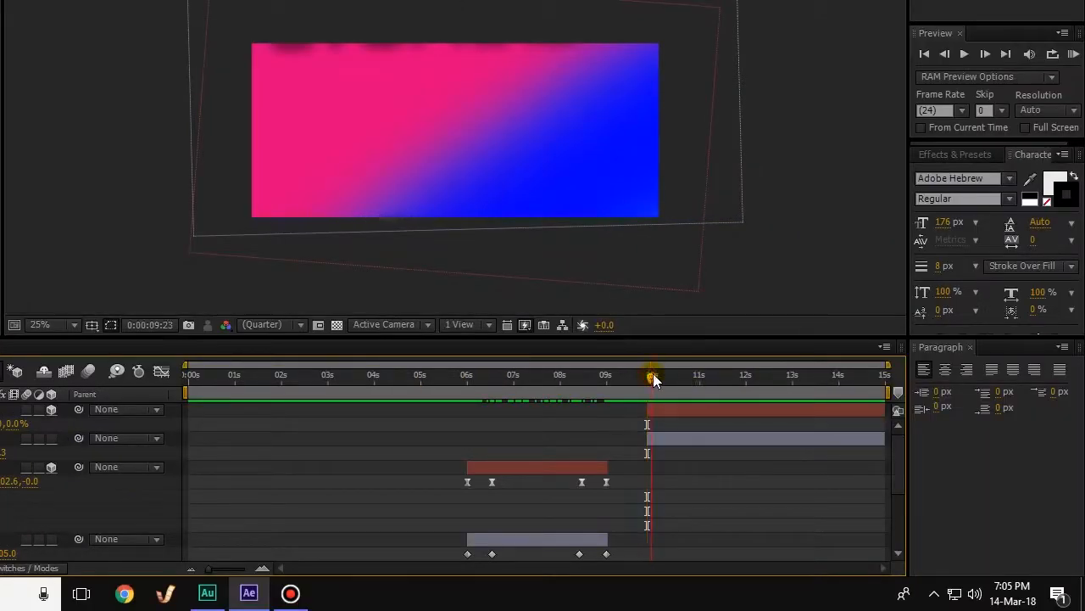
left_click_drag(653, 377, 688, 379)
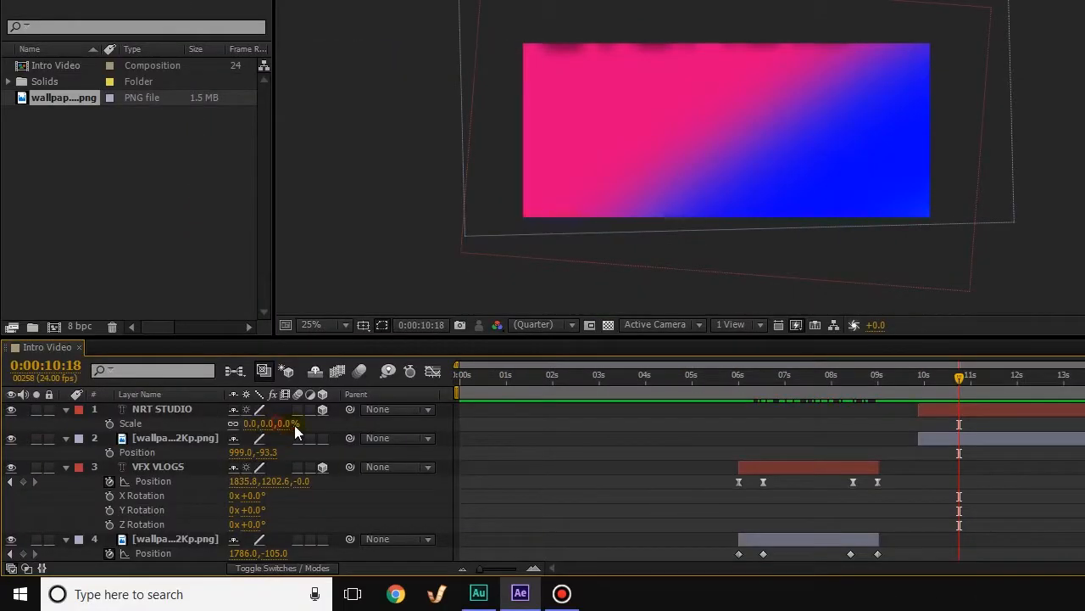
left_click_drag(395, 419, 391, 420)
left_click(976, 408)
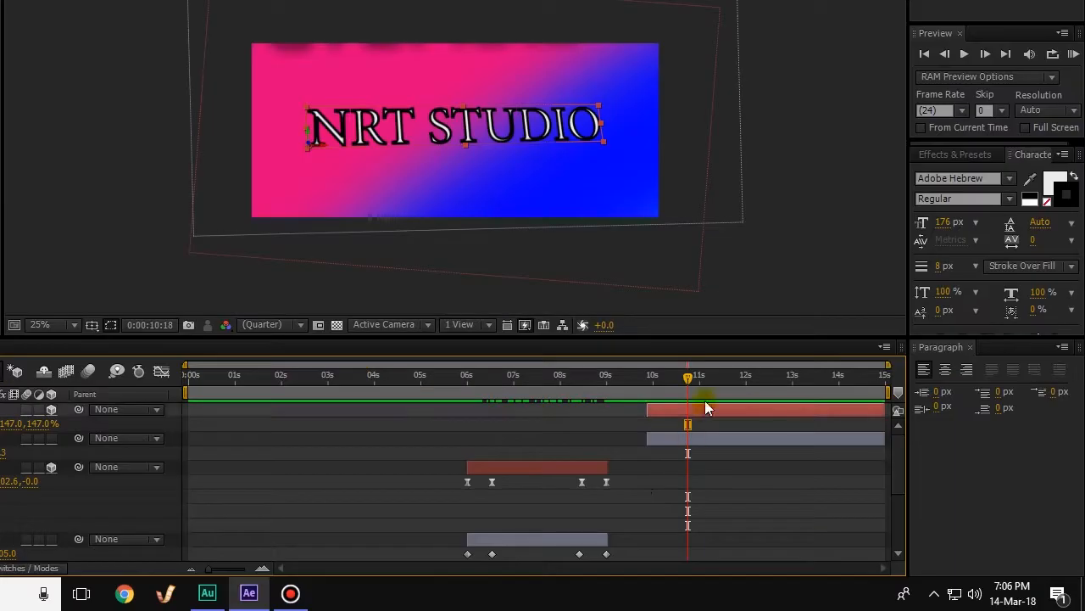
Step: Animate the "NRT STUDIO" scale from 9:21 to 146 percent near 10.6 s, 176 percent at 13:17 and much larger at 14:23
left_click(110, 423)
left_click_drag(647, 378, 680, 379)
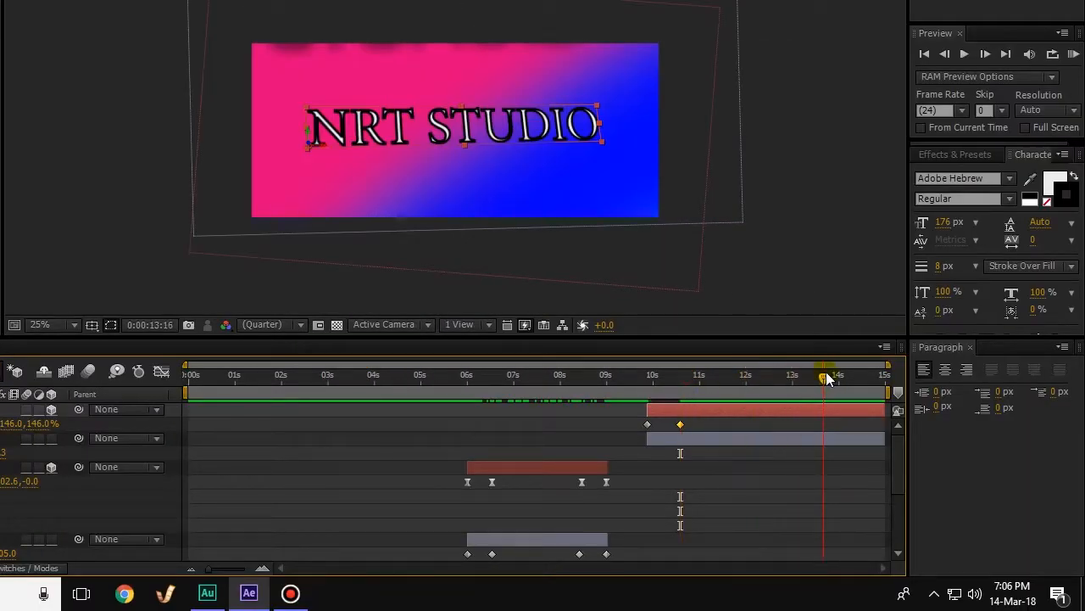
left_click_drag(826, 373, 828, 373)
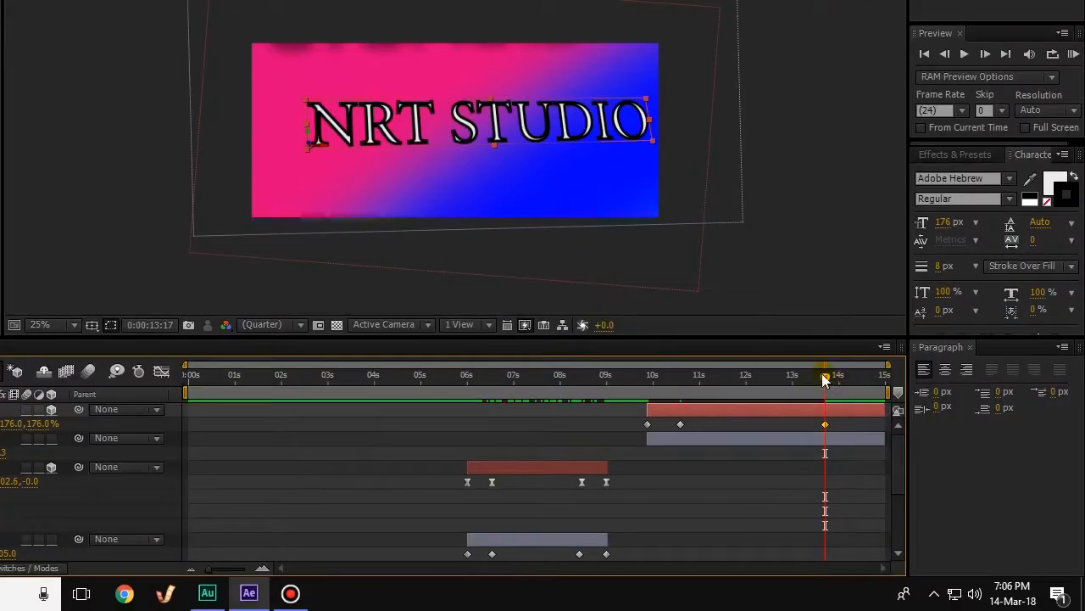
left_click_drag(824, 374, 883, 374)
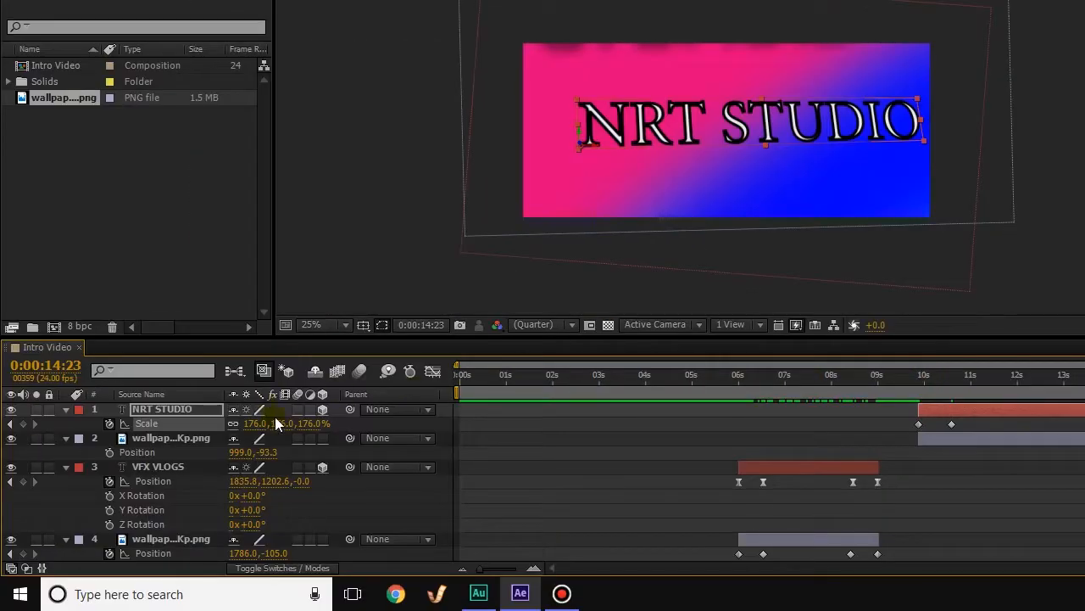
left_click_drag(422, 422, 724, 113)
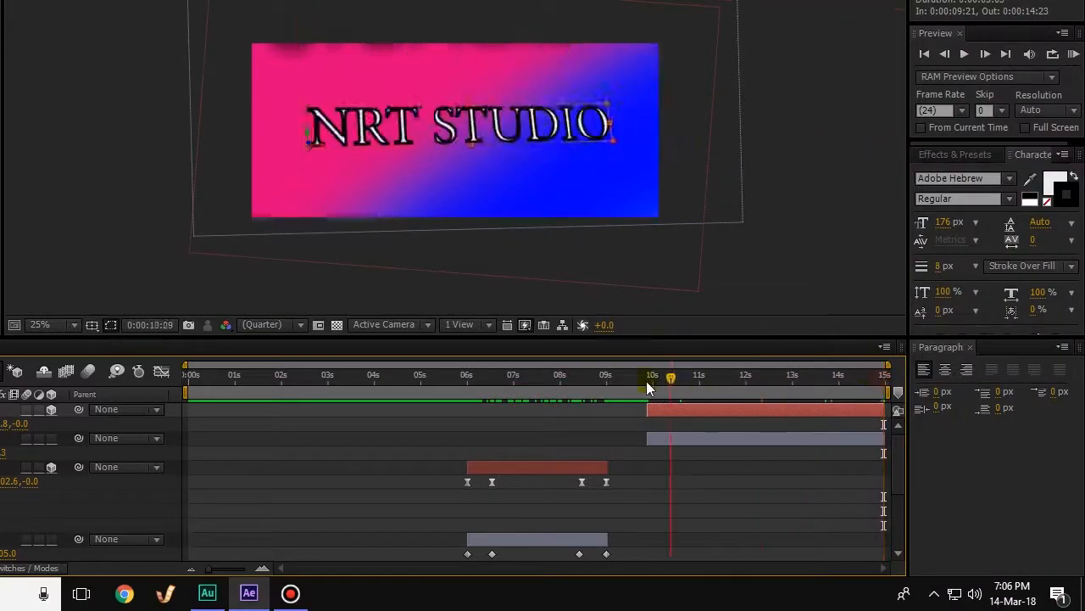
Step: Try animating the "NRT STUDIO" position leftward between 9:21 and 14:23, and remove its position keyframes
left_click_drag(648, 381, 884, 379)
left_click(107, 424)
left_click_drag(586, 103, 533, 116)
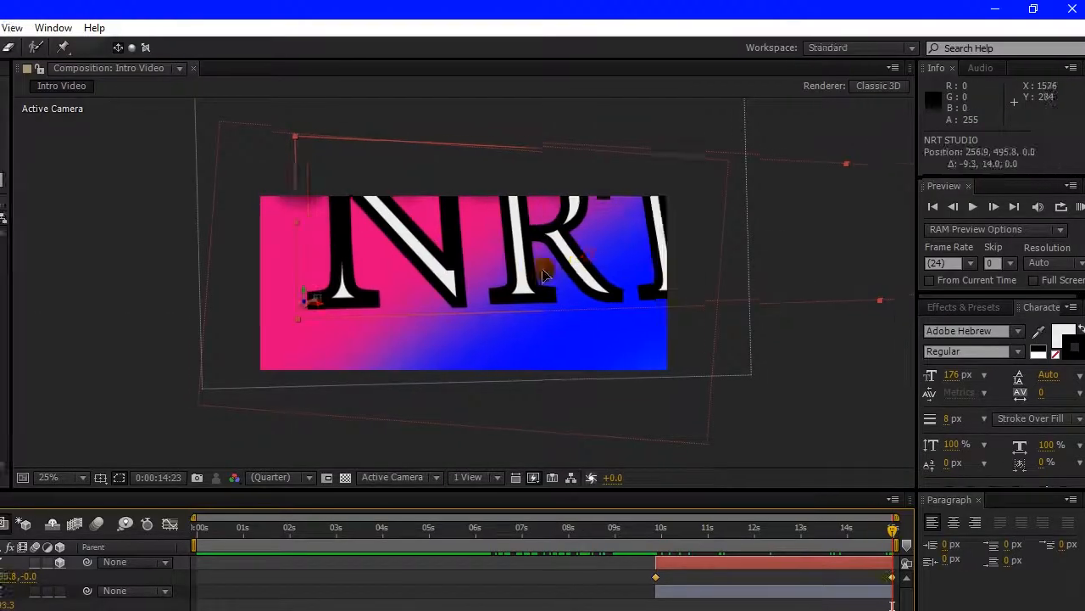
left_click_drag(542, 273, 327, 324)
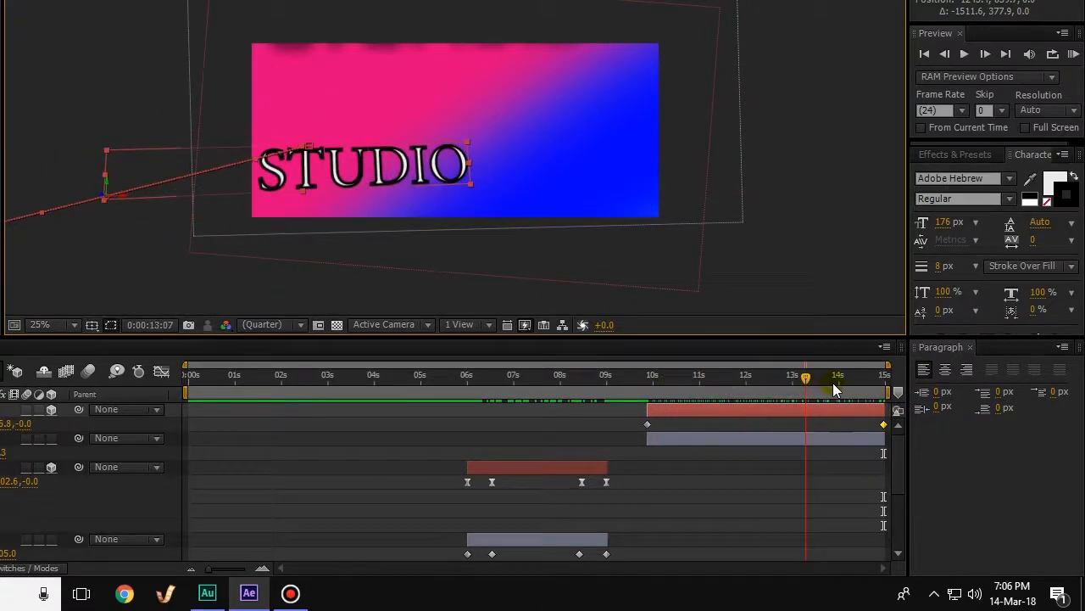
left_click_drag(680, 377, 658, 379)
left_click(161, 425)
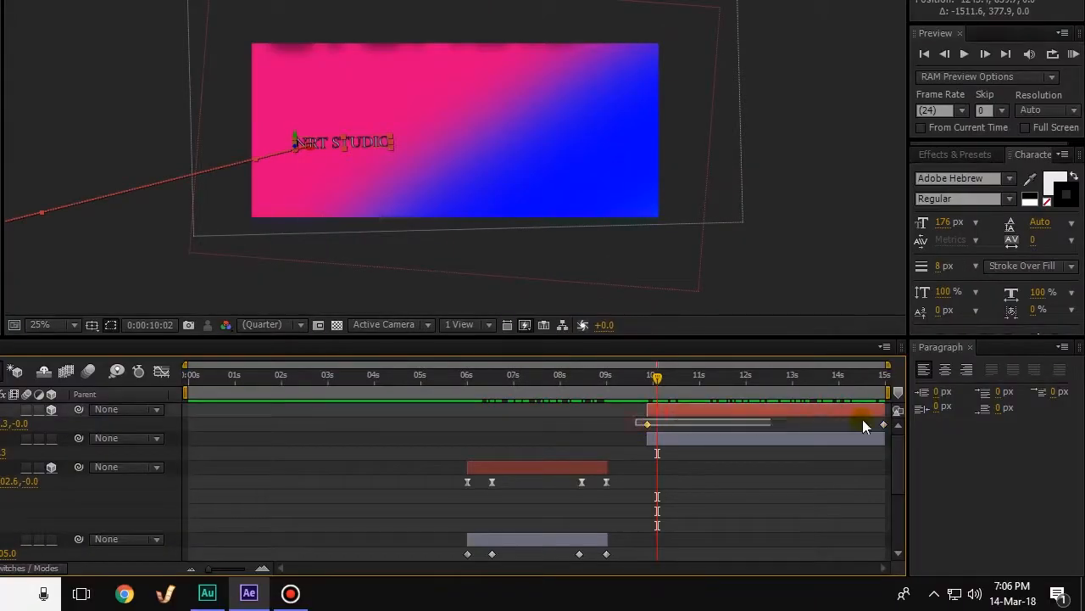
Step: Animate the scale of the wallpaper below "NRT STUDIO" from 180 percent at 9:21 to a much larger size at 14:23
left_click(665, 443)
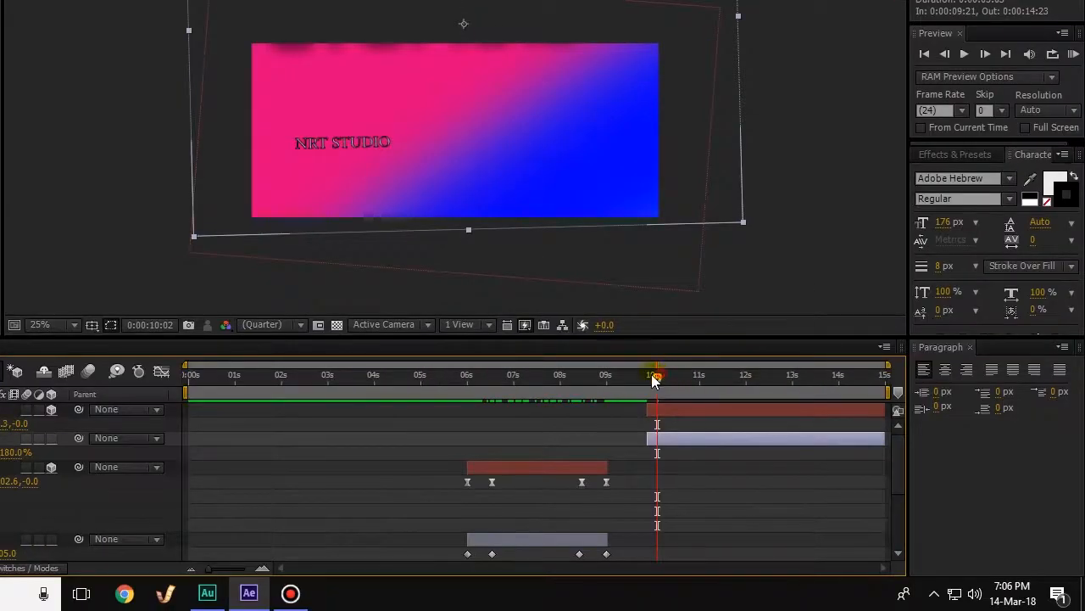
left_click_drag(929, 378, 1084, 378)
left_click(110, 452)
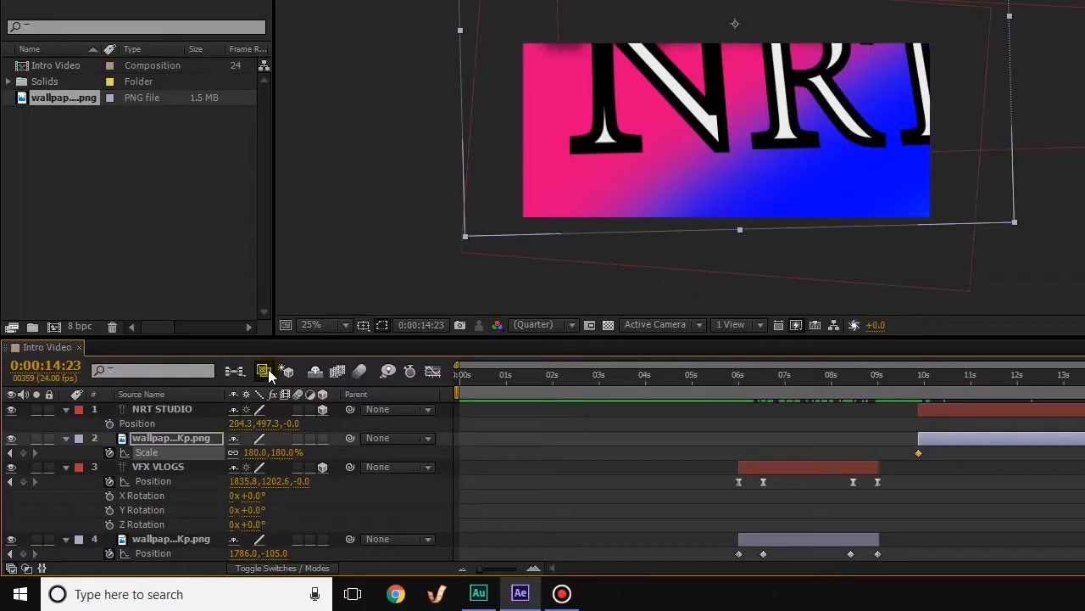
left_click_drag(282, 452, 1040, 457)
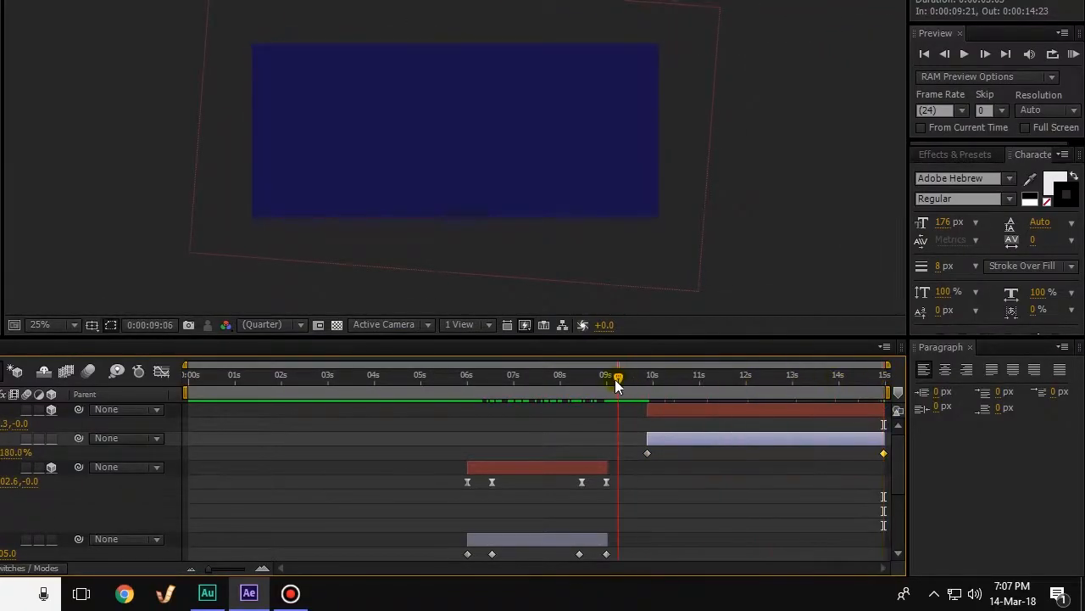
Step: Scrub through the "NRT STUDIO" section and play a preview of the composition from the beginning
left_click_drag(619, 379, 750, 388)
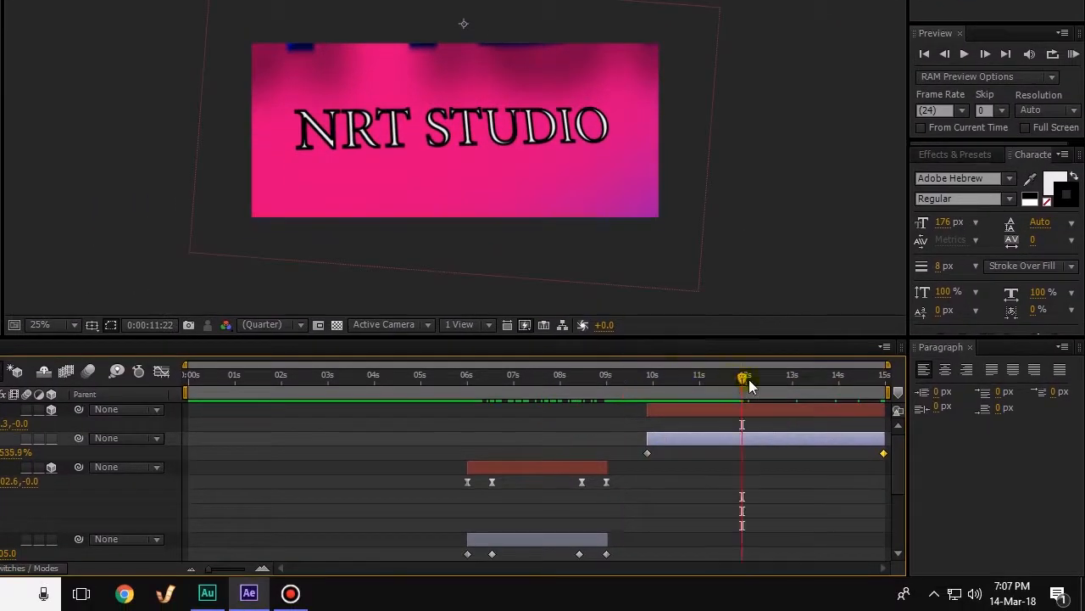
left_click_drag(613, 363, 725, 370)
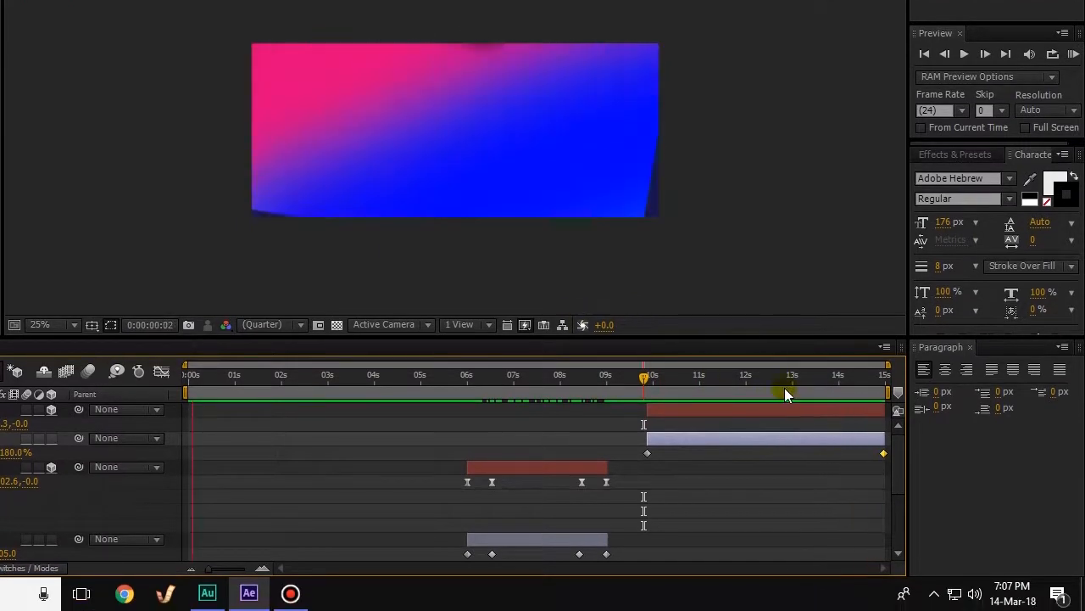
Step: Preview the composition from its start up to the "NRT STUDIO" section, and bring up the effects search
left_click_drag(650, 378, 180, 395)
left_click_drag(451, 395, 501, 400)
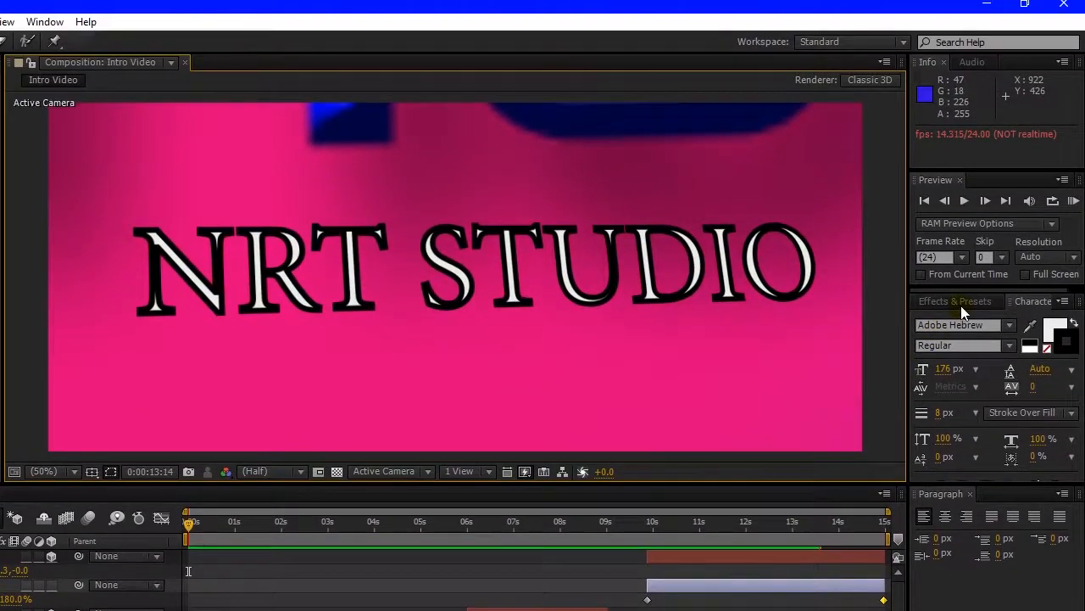
left_click(955, 265)
left_click(954, 290)
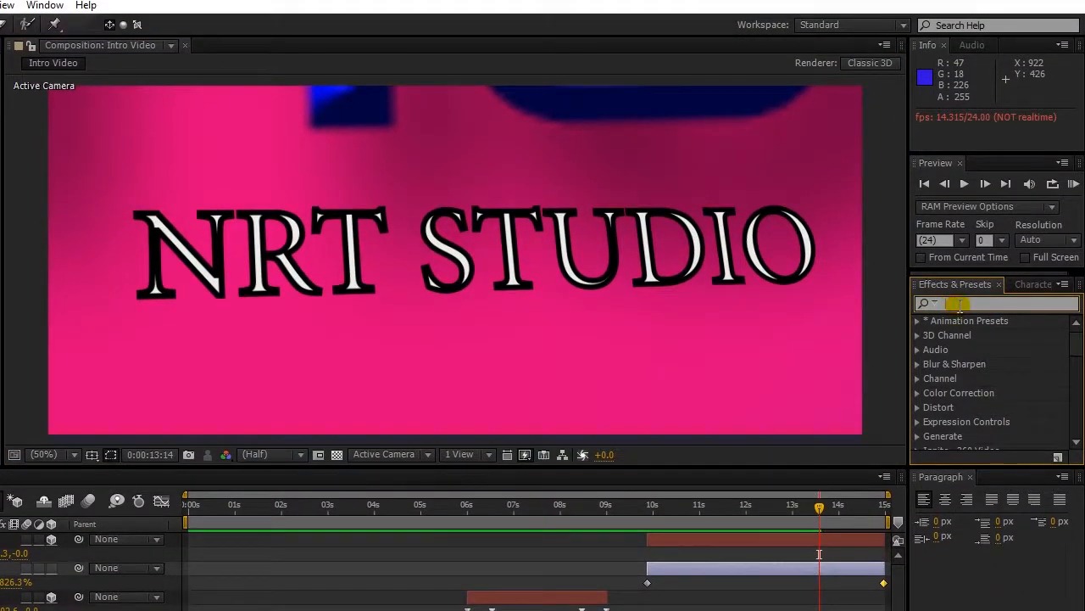
type("looks")
key("BackSpace")
key("BackSpace")
key("BackSpace")
key("BackSpace")
key("BackSpace")
Step: Find the Stylize Glow effect and apply it to a new adjustment layer above all the other layers
type("Gl")
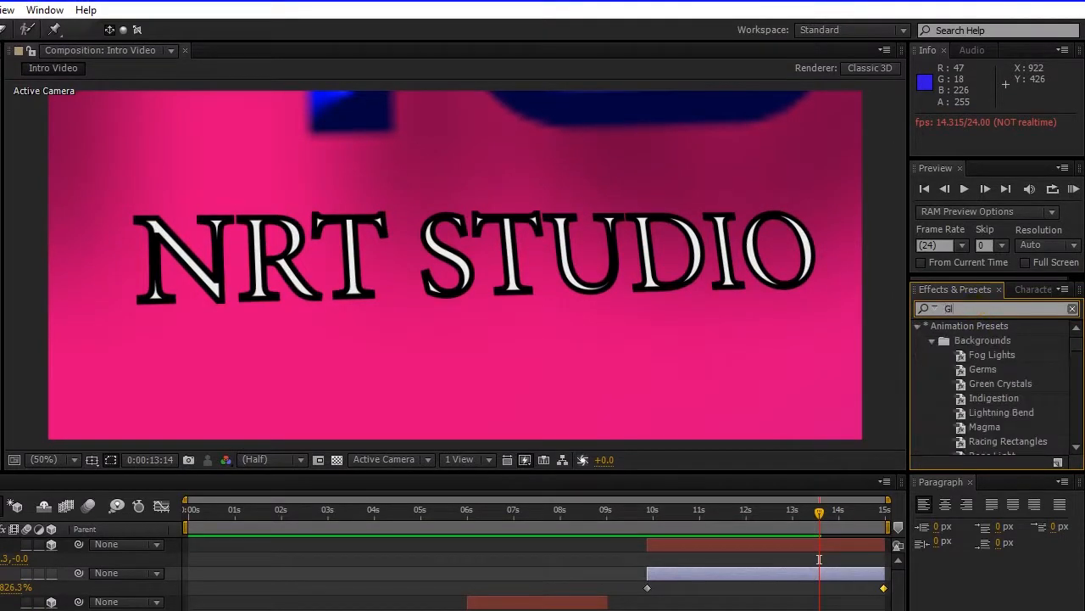
type("ow")
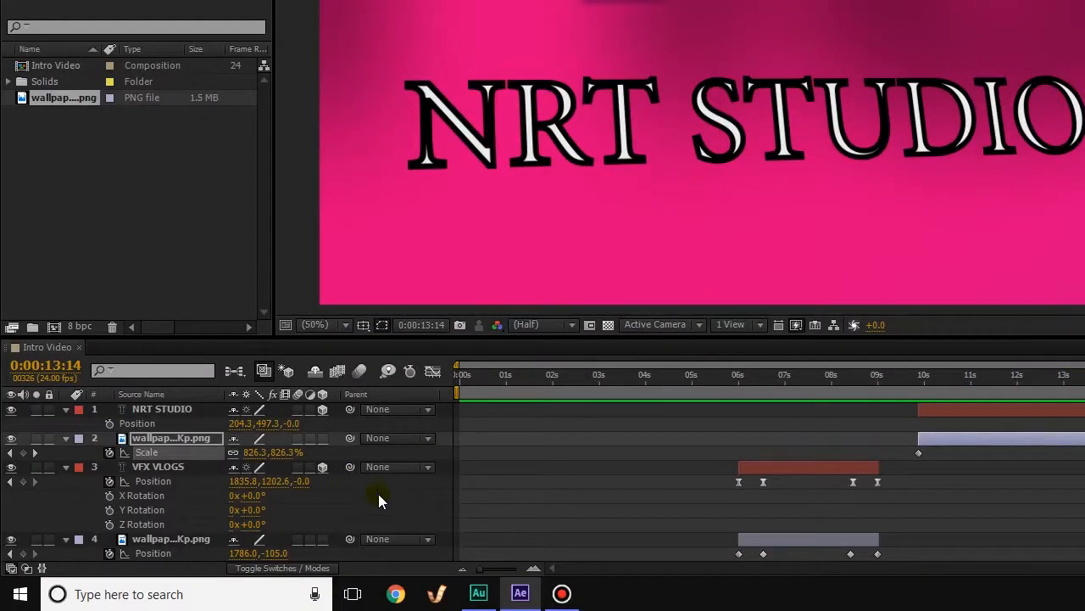
right_click(378, 493)
mouse_move(545, 315)
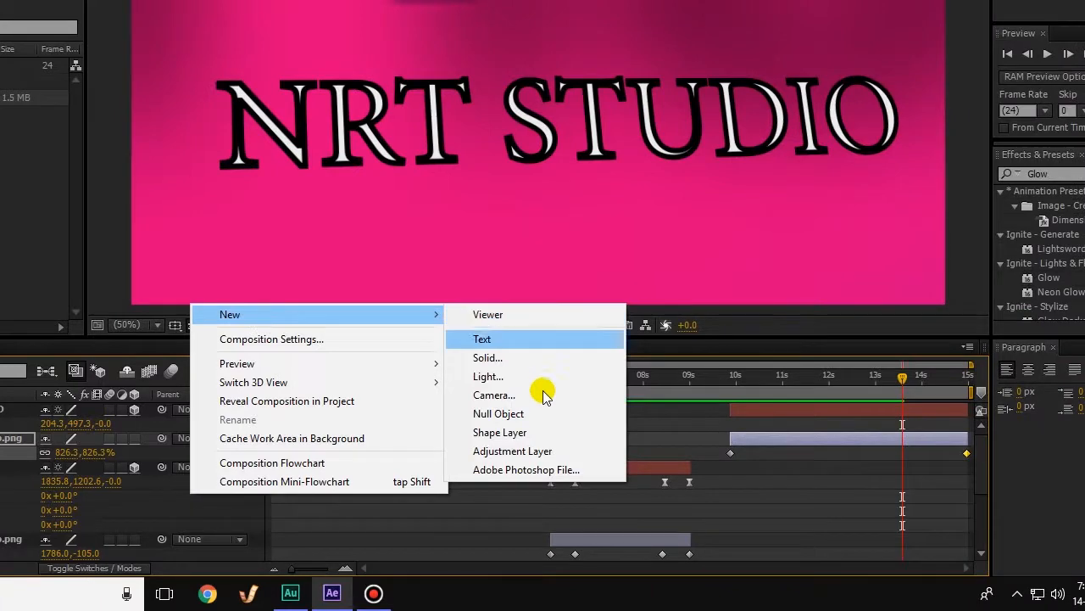
left_click(542, 450)
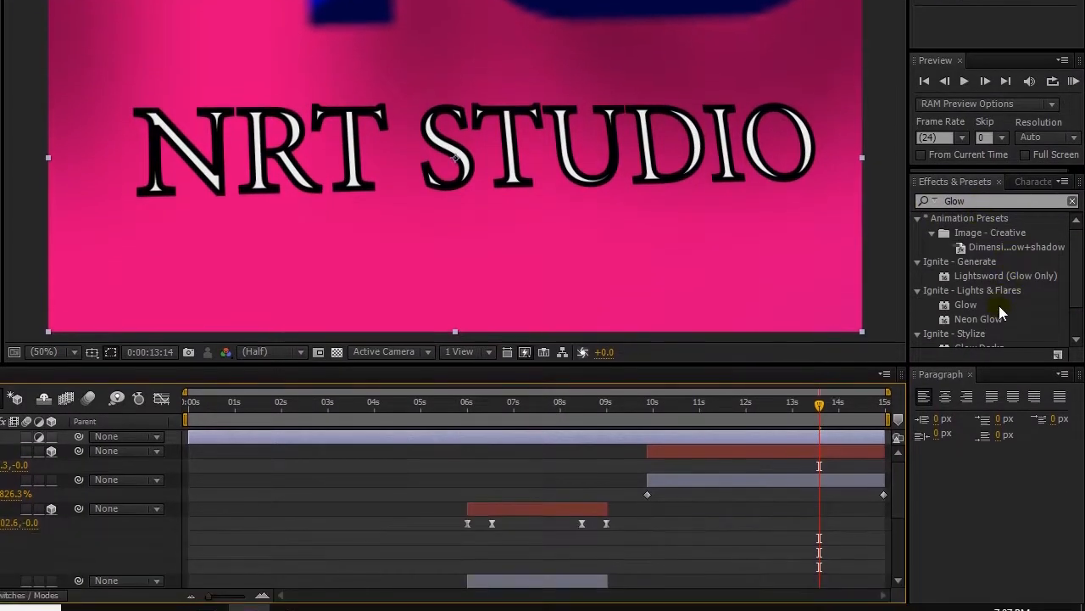
scroll(999, 307, "down", 2)
left_click(966, 311)
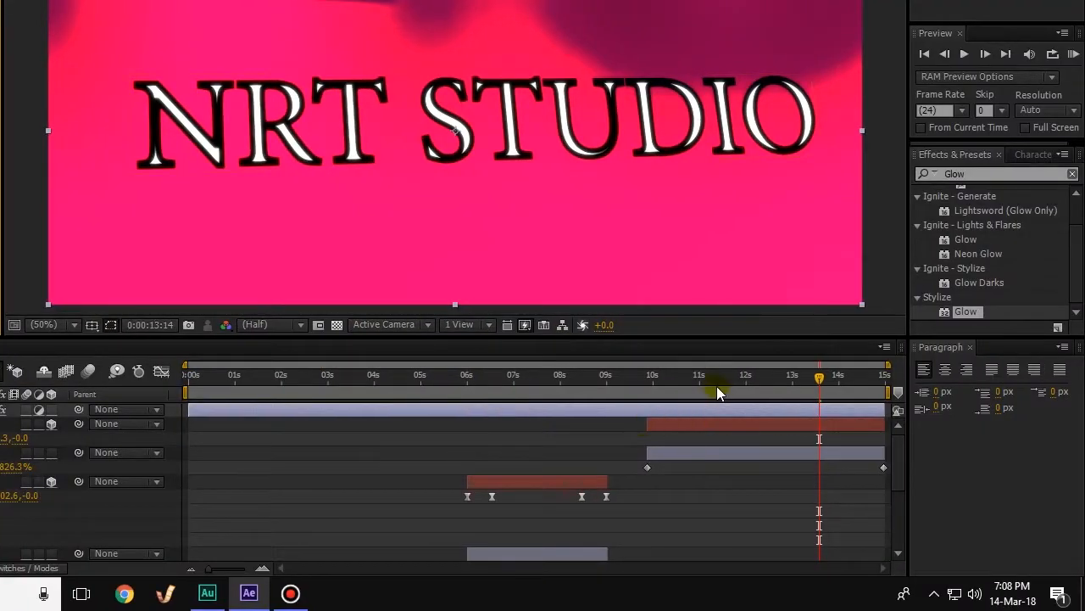
Step: Set the Glow radius to 201 while checking the "VFX VLOGS" title, and preview the composition from near its beginning
left_click(709, 382)
left_click_drag(680, 379, 541, 388)
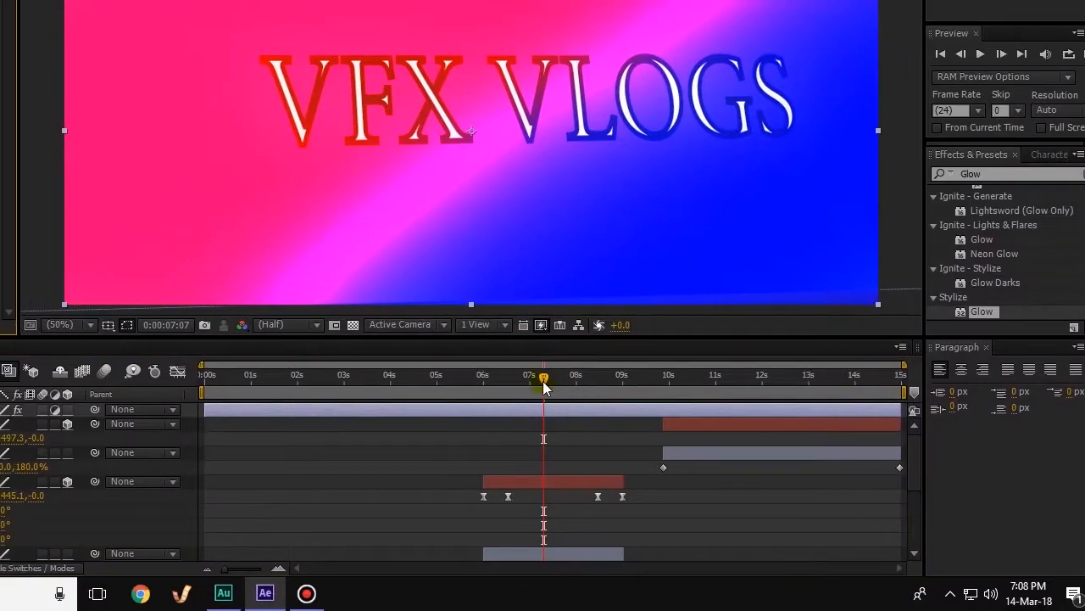
left_click_drag(799, 528, 764, 527)
left_click_drag(544, 375, 263, 377)
key("space")
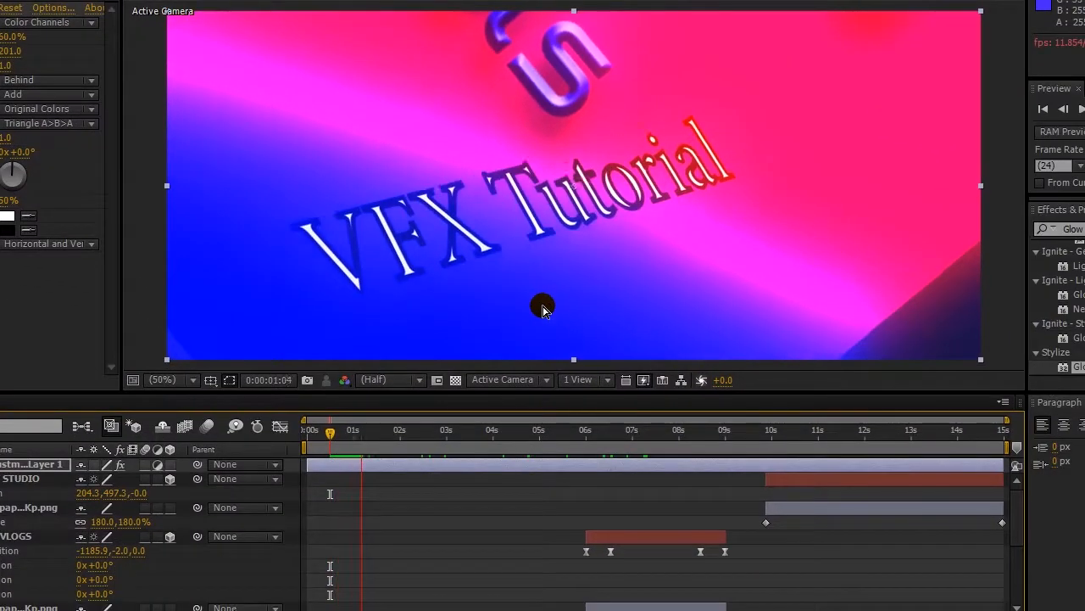